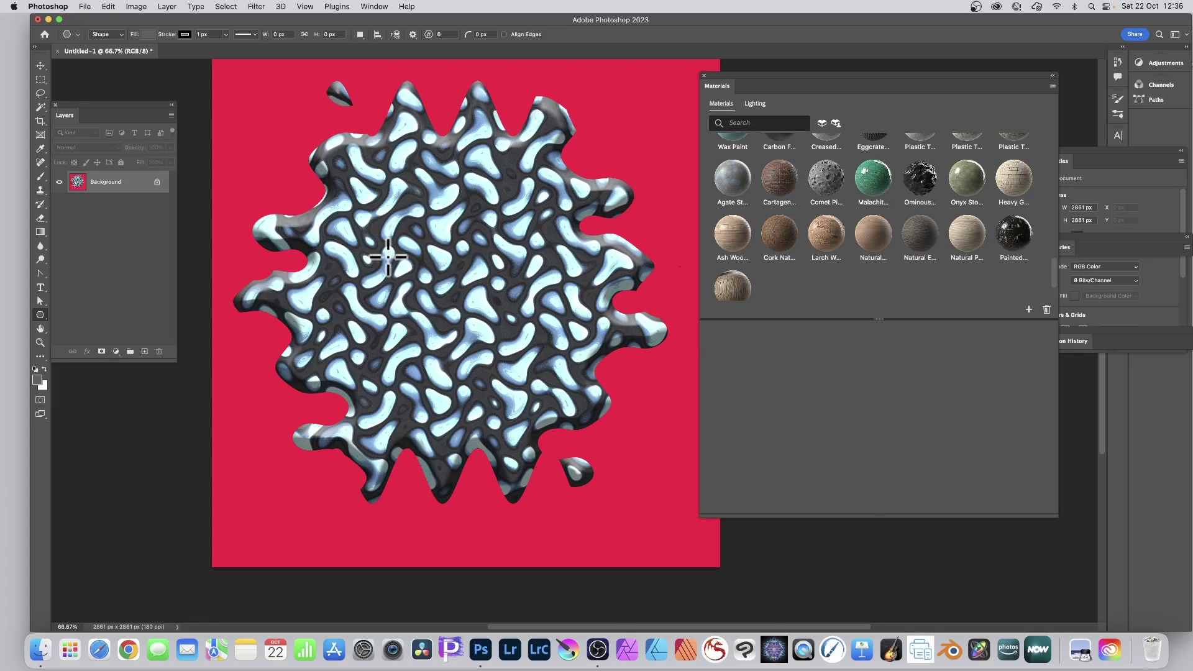
Step: Fill the flattened Background layer with the solid crimson color at 100% opacity in Normal mode
click(108, 7)
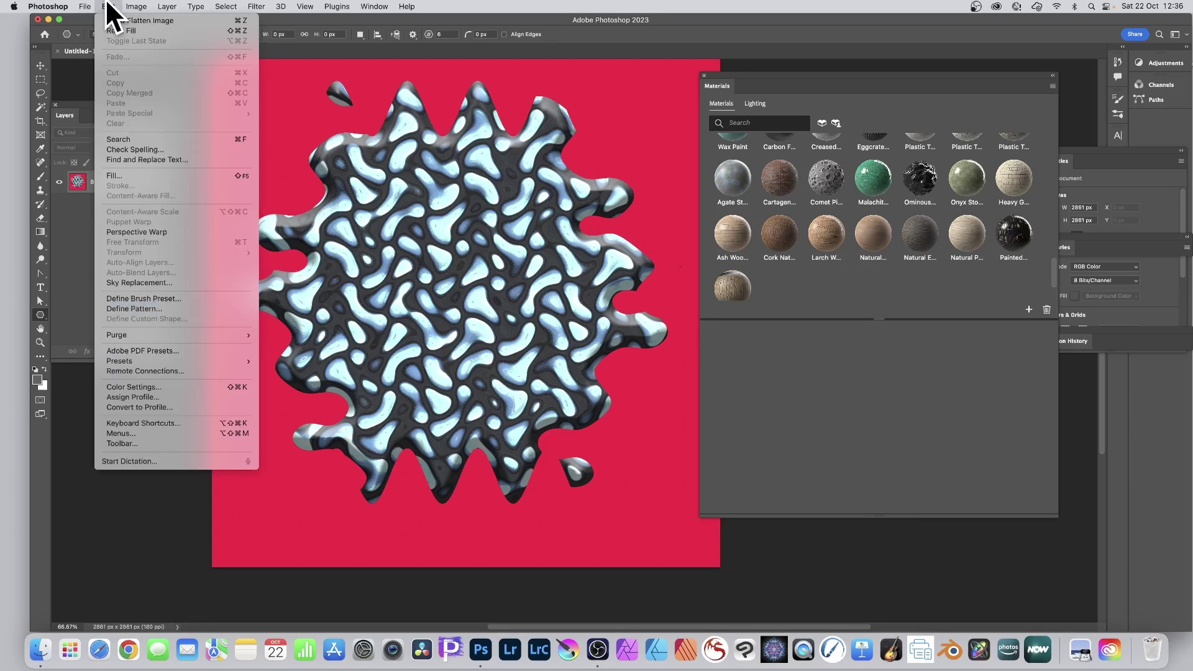
click(122, 177)
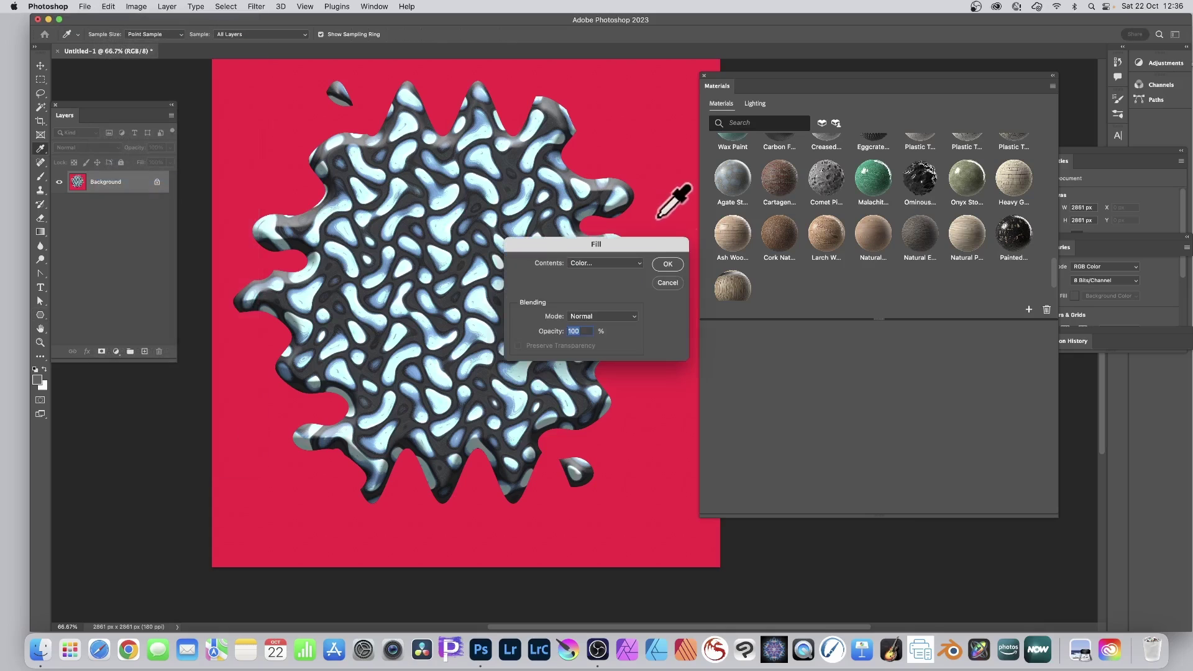
click(670, 263)
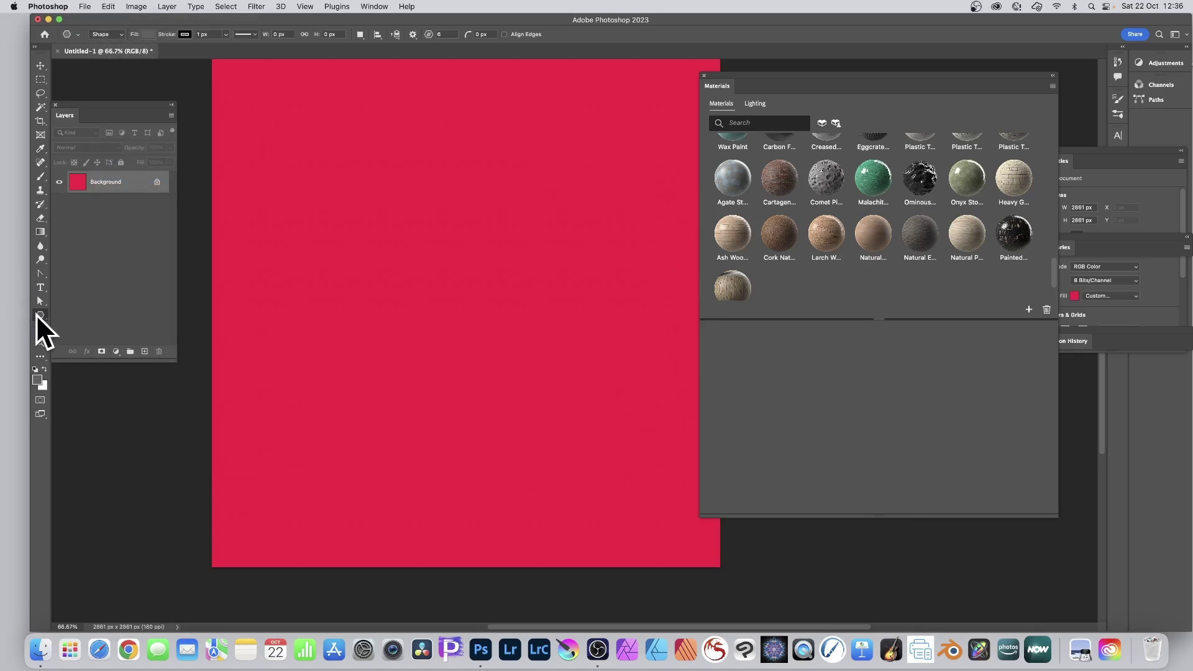
Step: Draw a hexagon about 2327 × 2135 px over the red background and make a new anti-aliased selection from it with 0 px feather
click(38, 315)
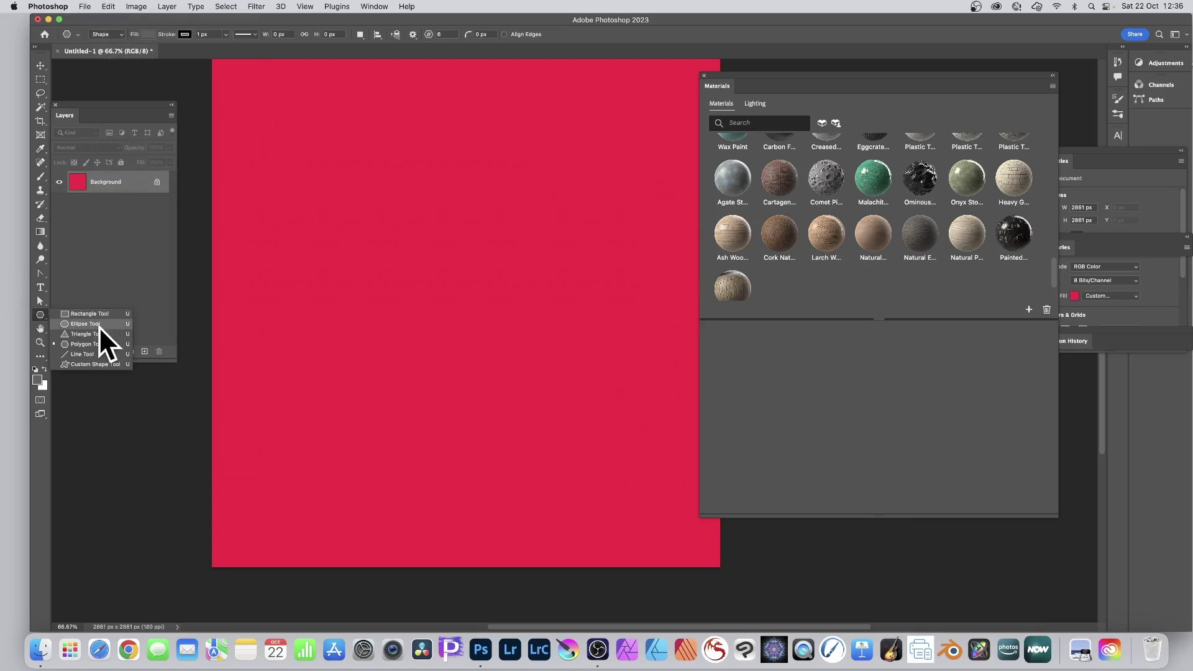
click(98, 343)
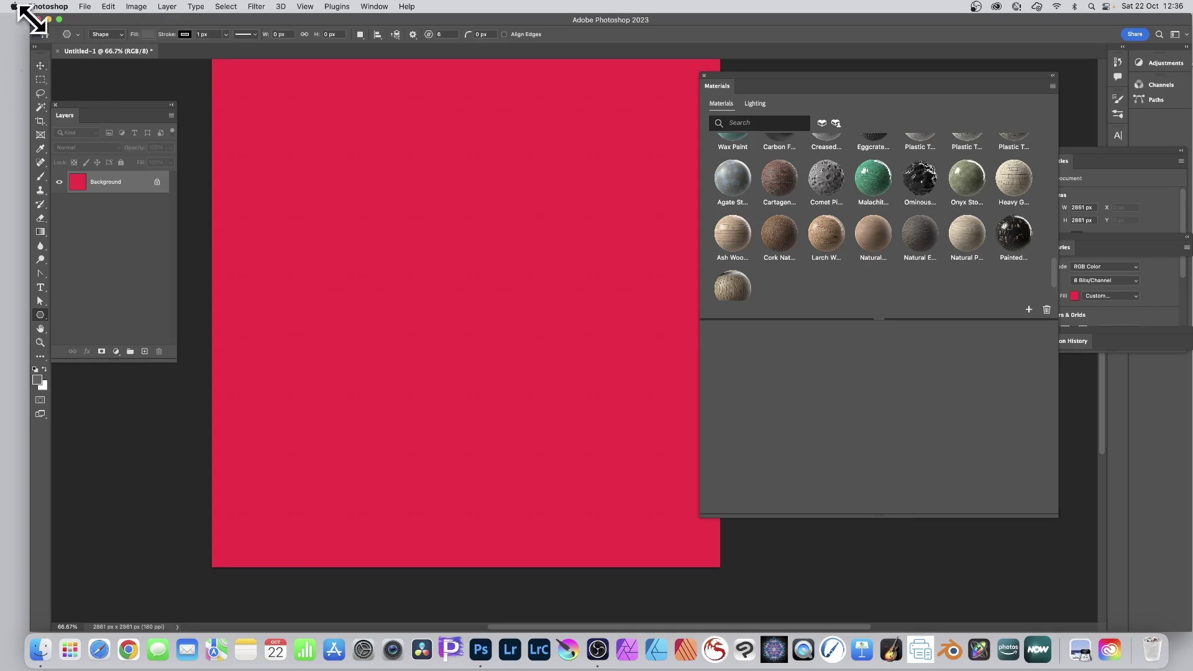
drag(255, 97, 667, 476)
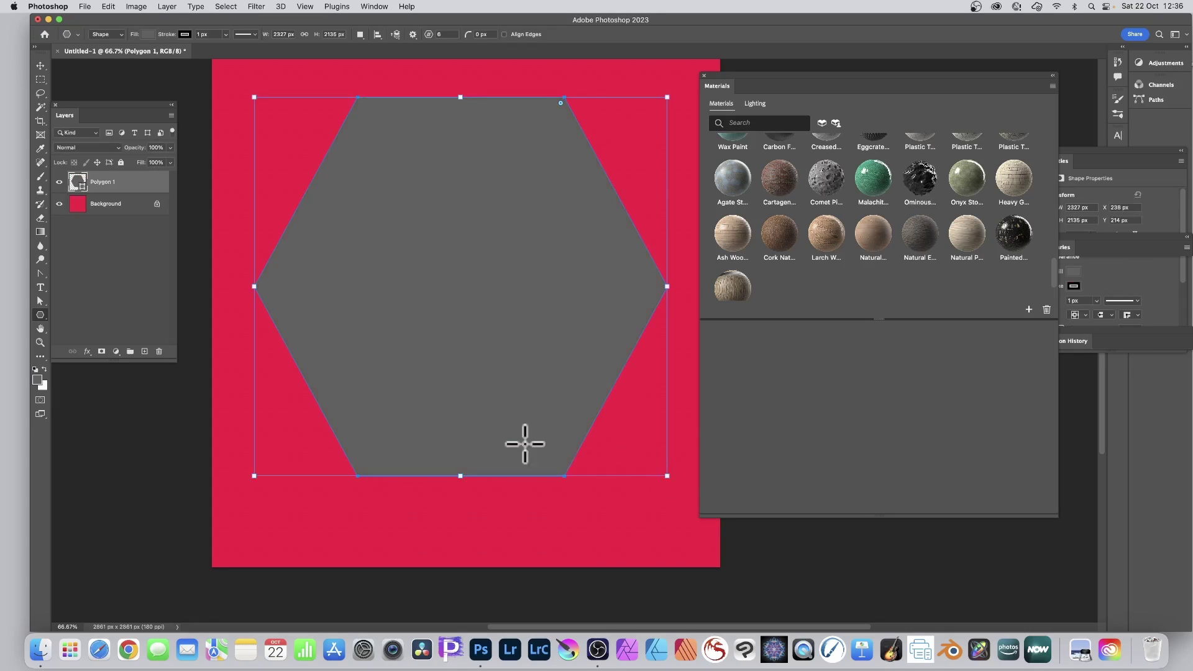
right_click(463, 172)
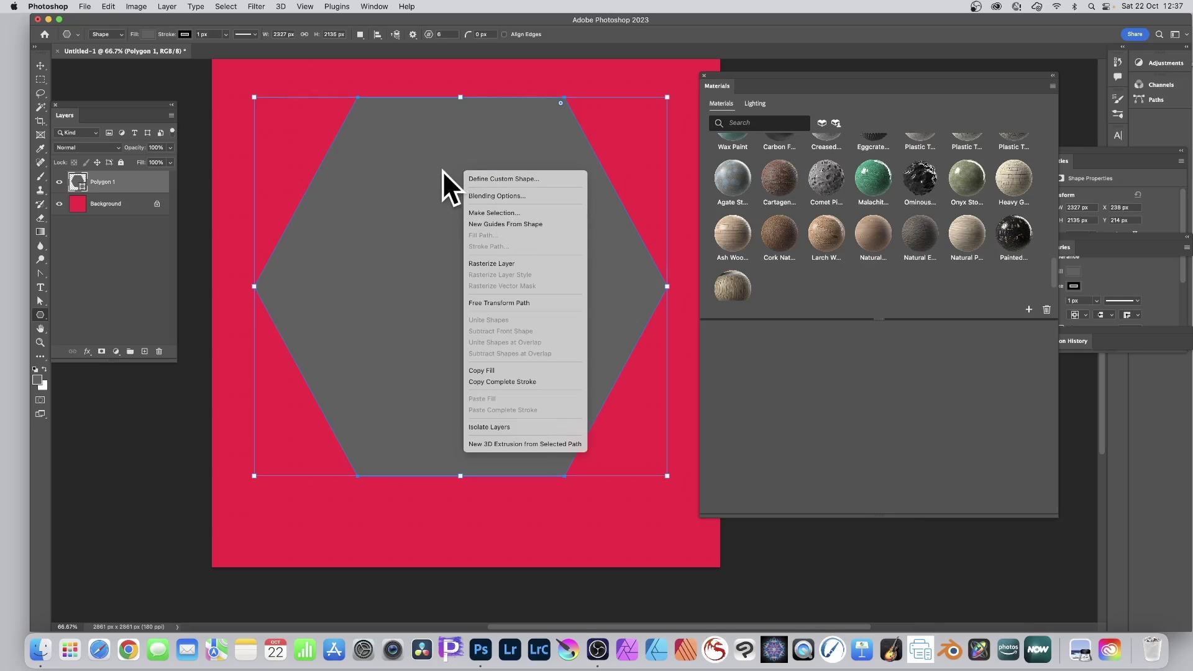
click(495, 211)
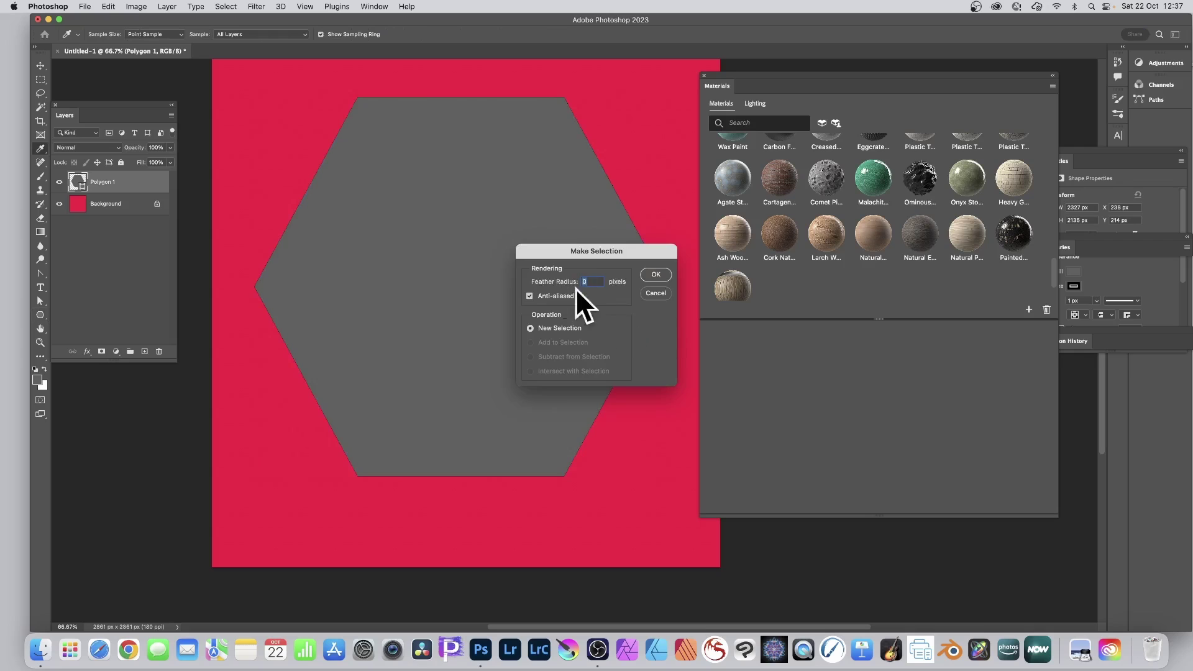
click(660, 275)
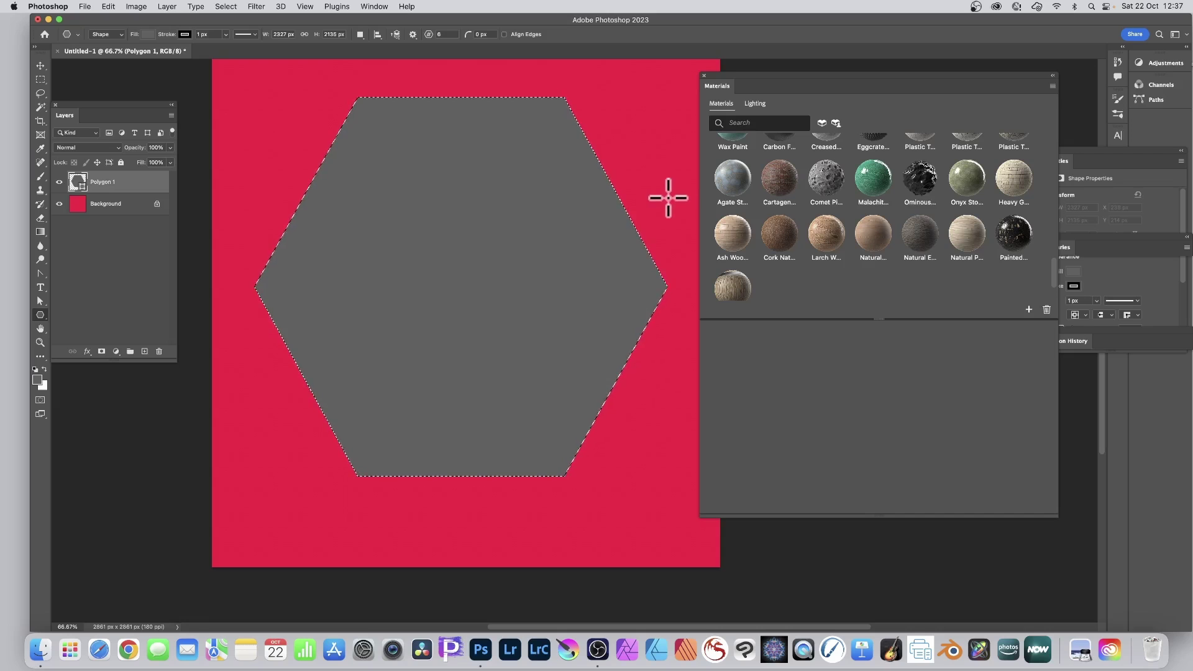
Step: Apply the Wax Chalk Background material to the selected hexagon
scroll(955, 207, down, 5)
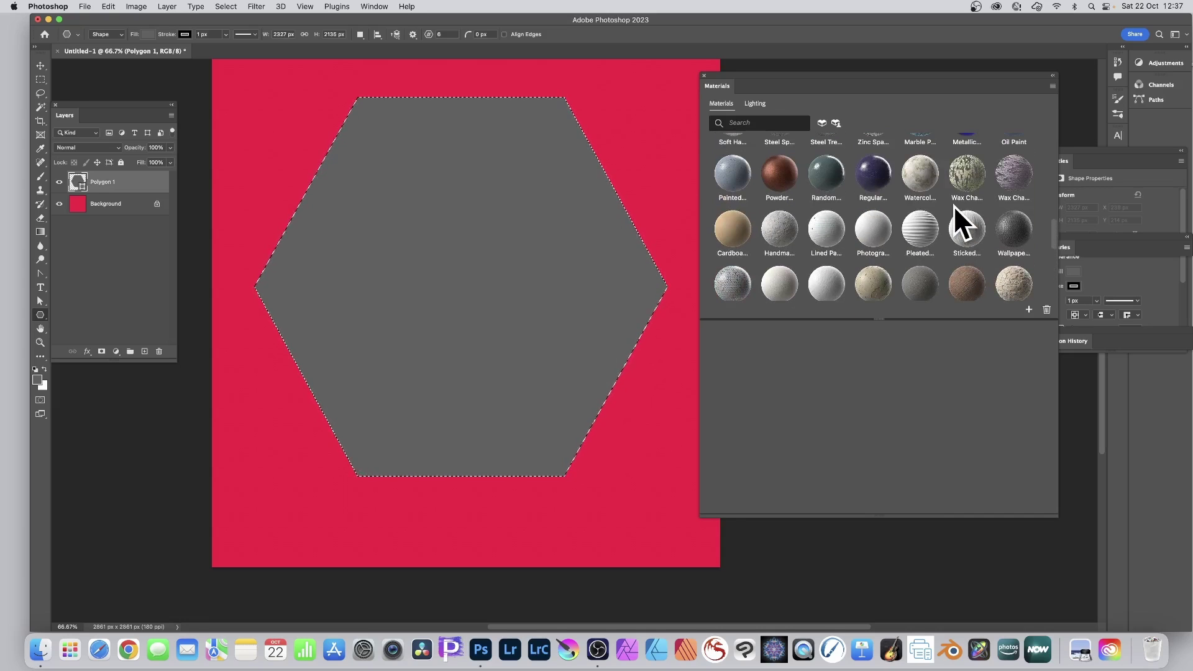
click(373, 7)
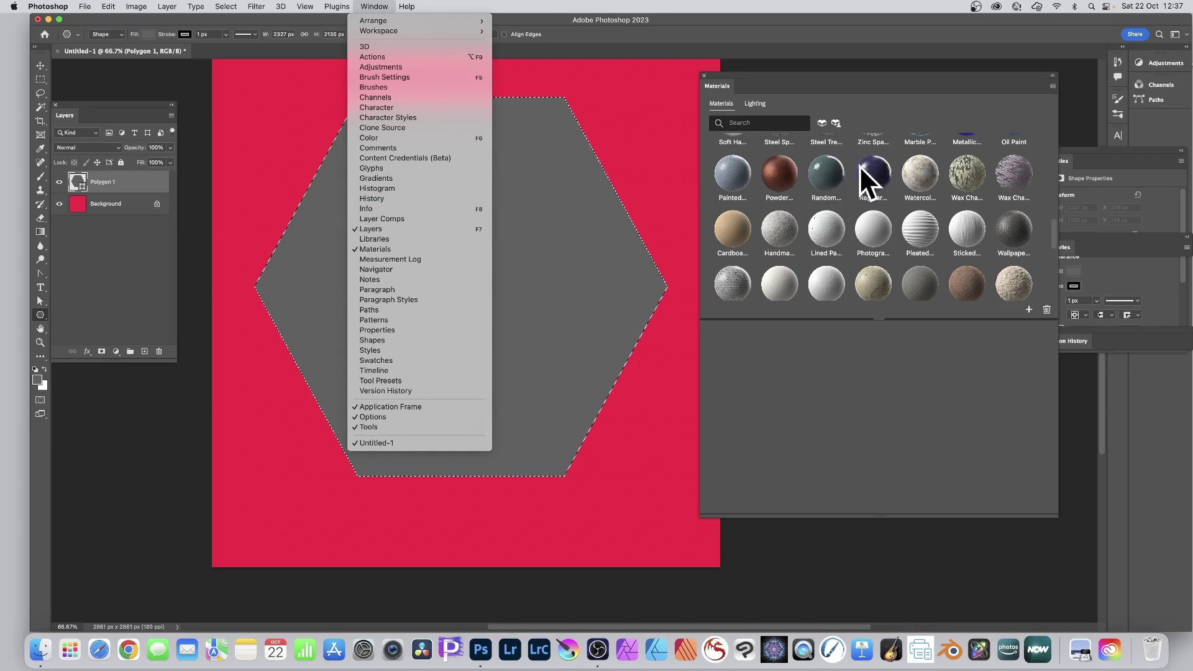
click(980, 175)
click(960, 173)
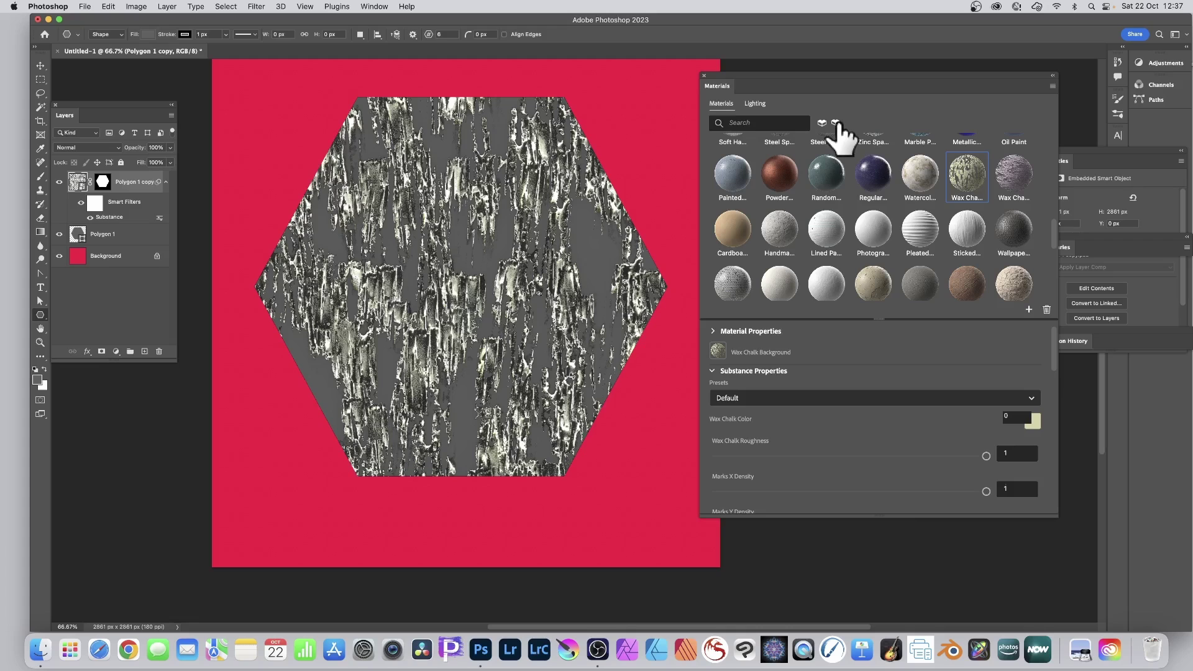
Step: Switch the hexagon's material to Copper Foil, with Copper Roughness 0.69, Copper Roughness Variation 0.7 and Oxidation Global 0.66
scroll(873, 160, down, 5)
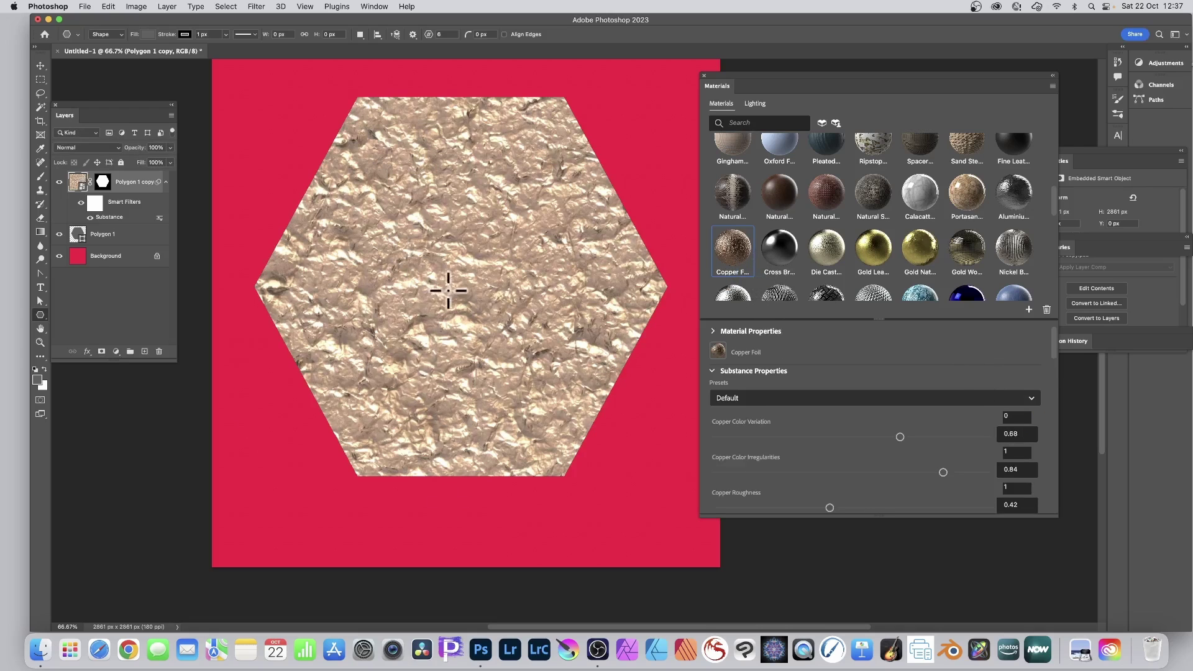
scroll(1012, 403, down, 5)
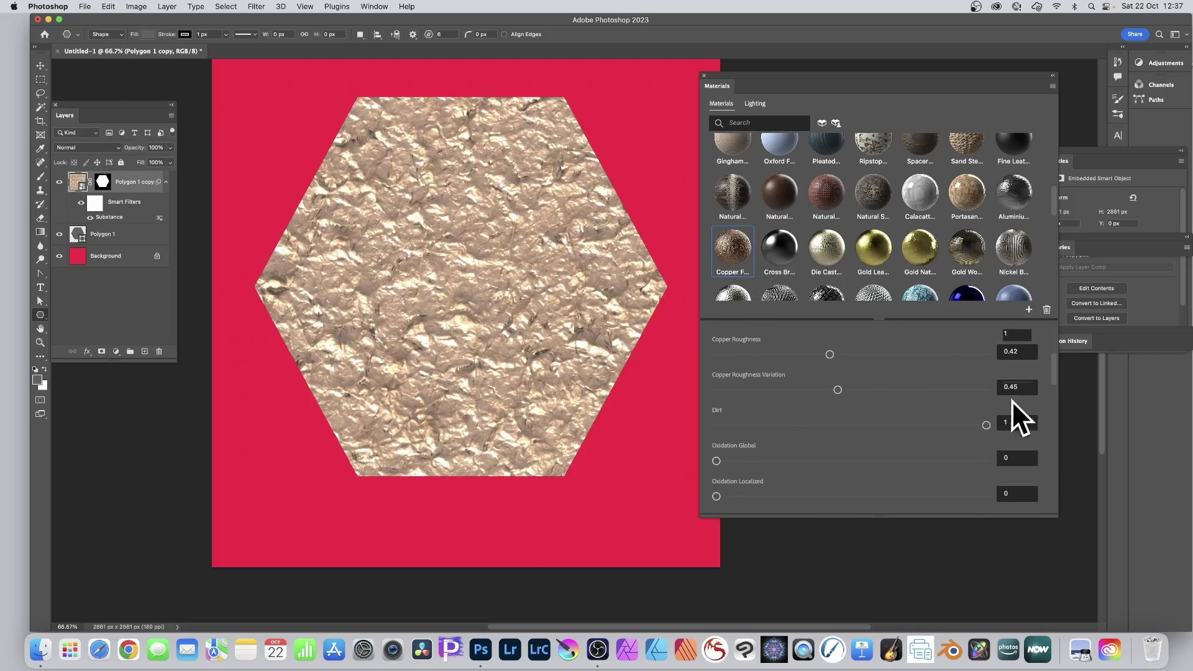
click(903, 354)
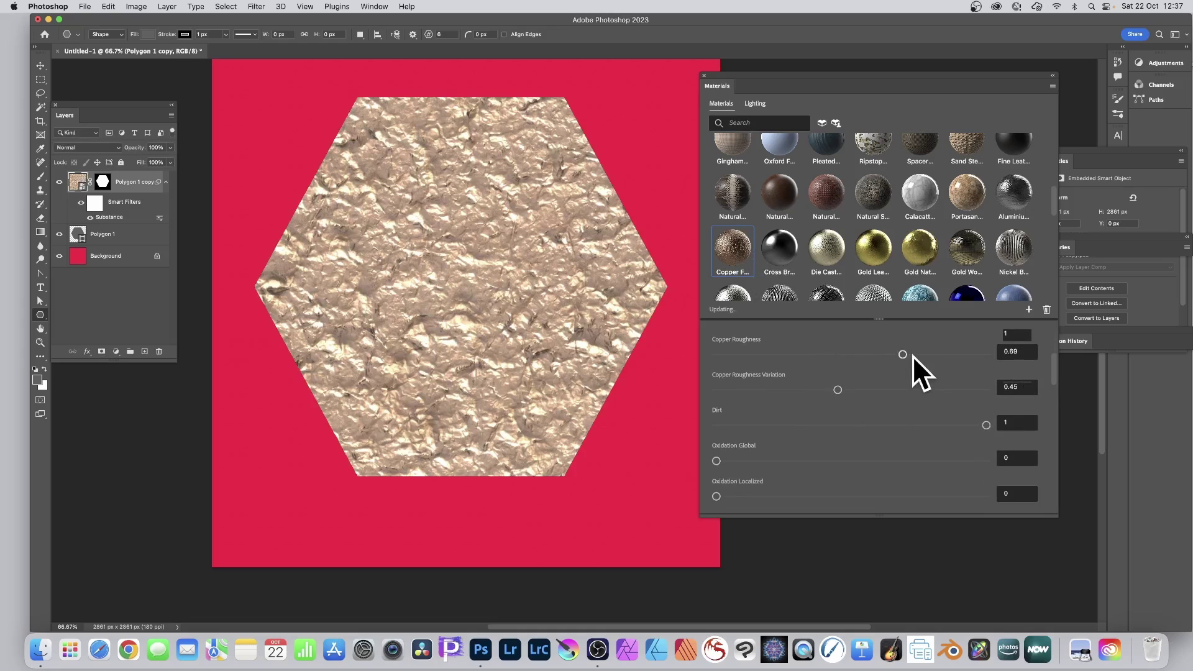
click(906, 390)
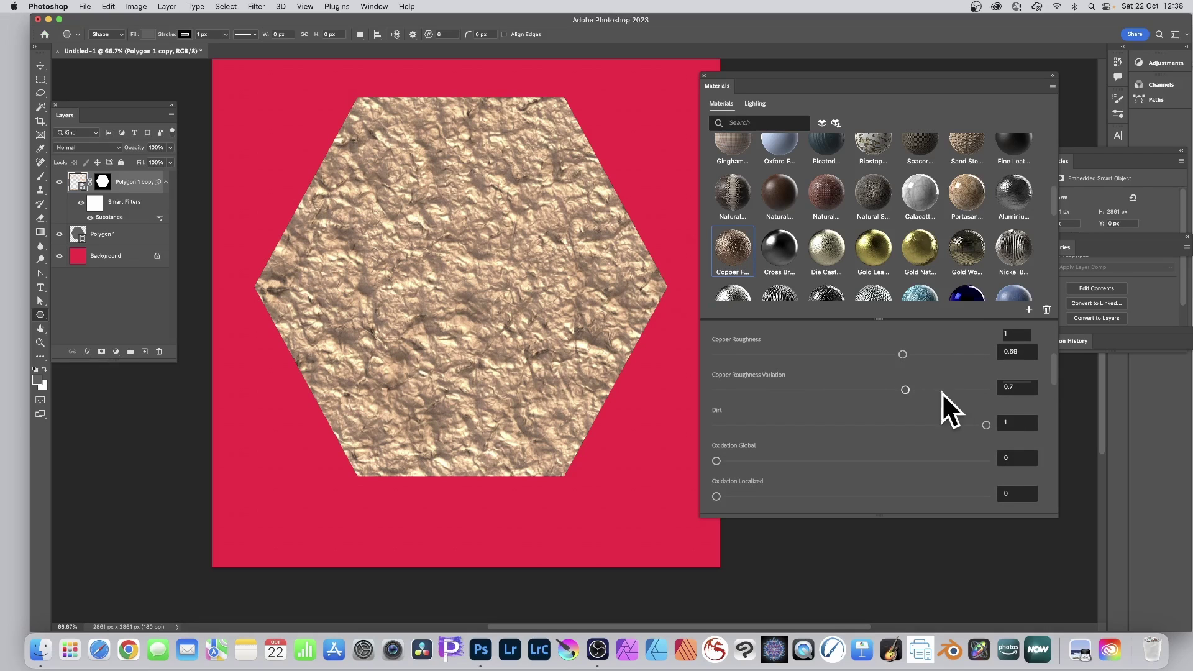
scroll(901, 411, down, 2)
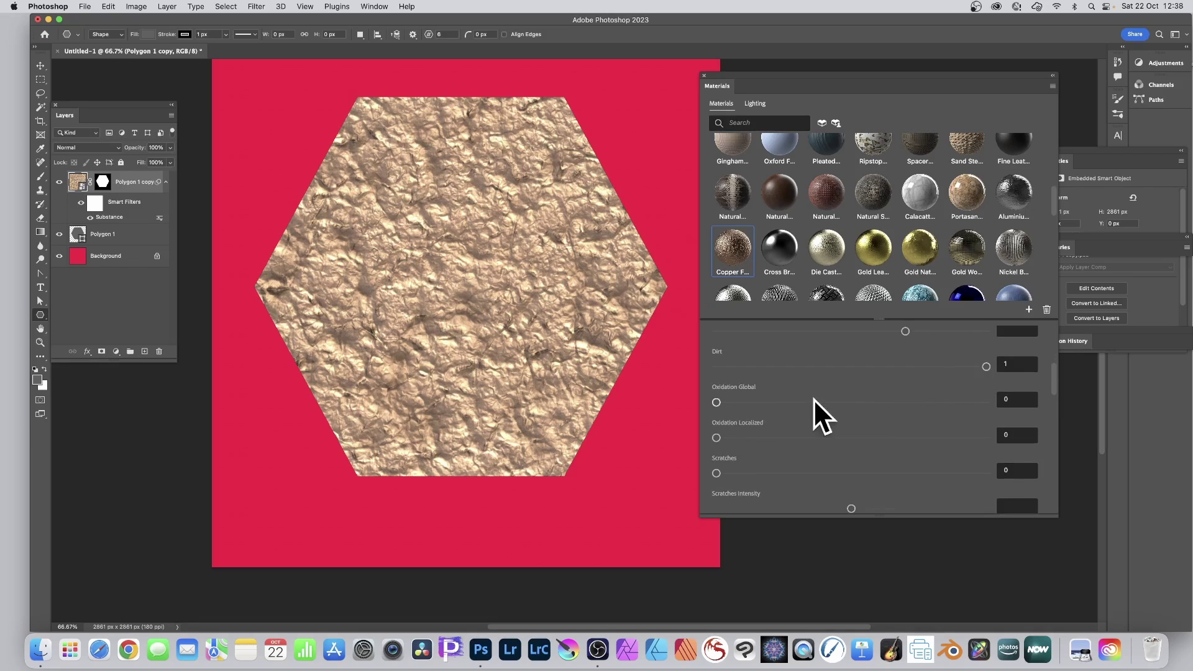
click(895, 403)
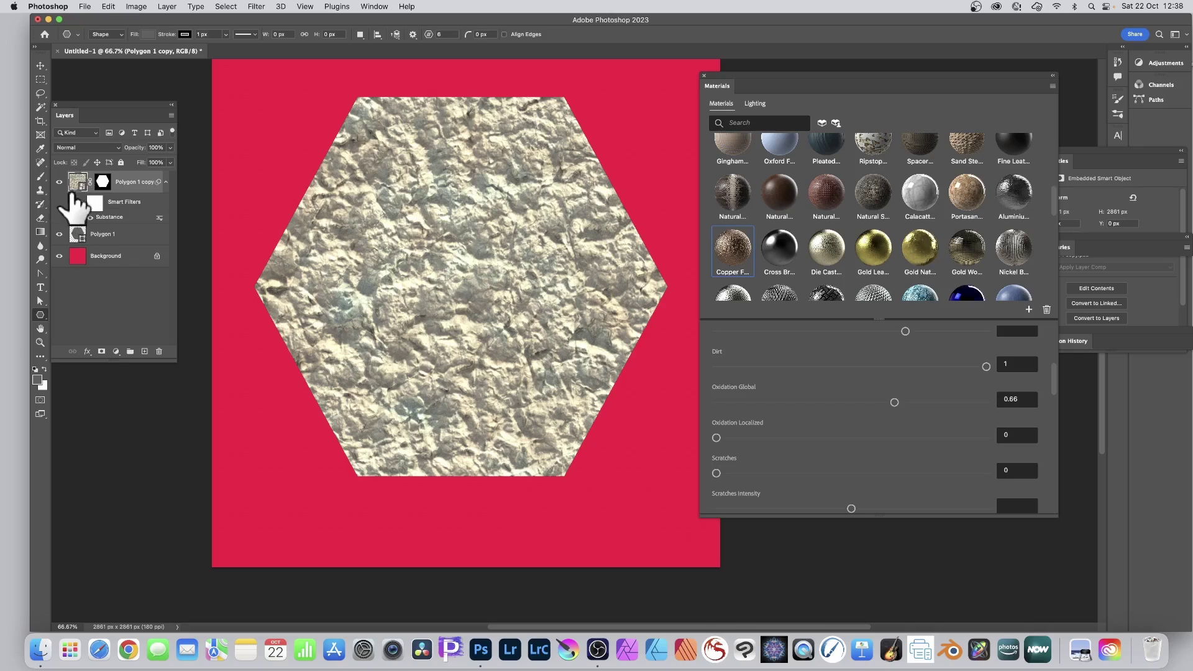
Step: Delete the original Polygon 1 shape layer and reselect the Polygon 1 copy layer that carries the material
click(122, 237)
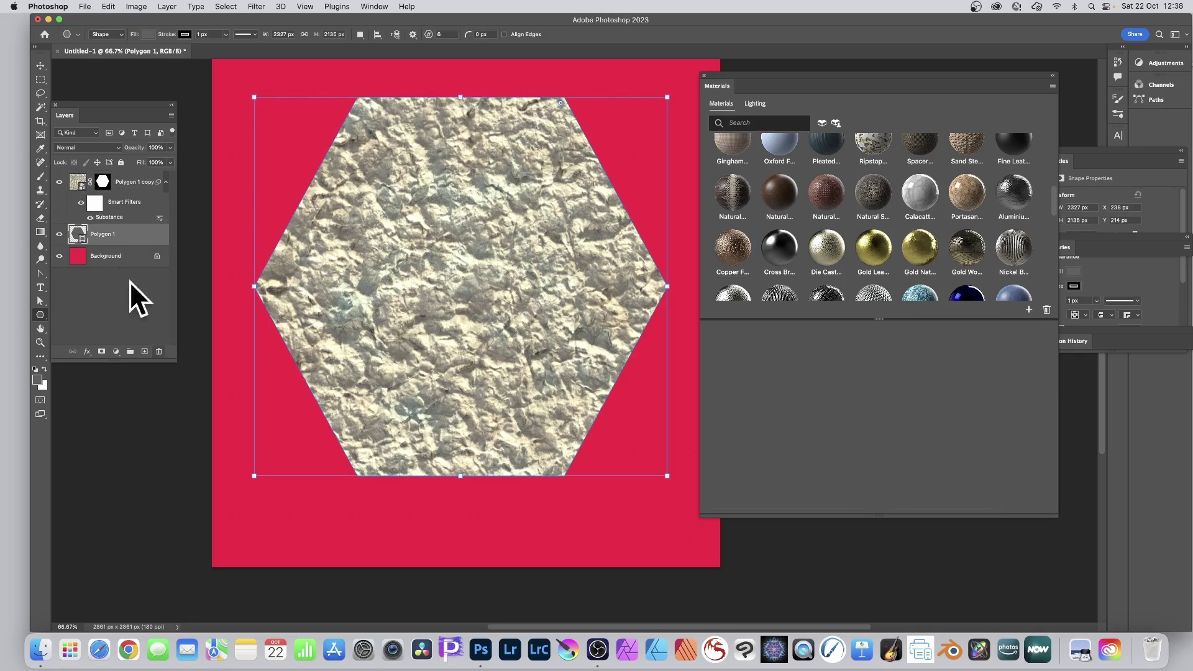
click(159, 350)
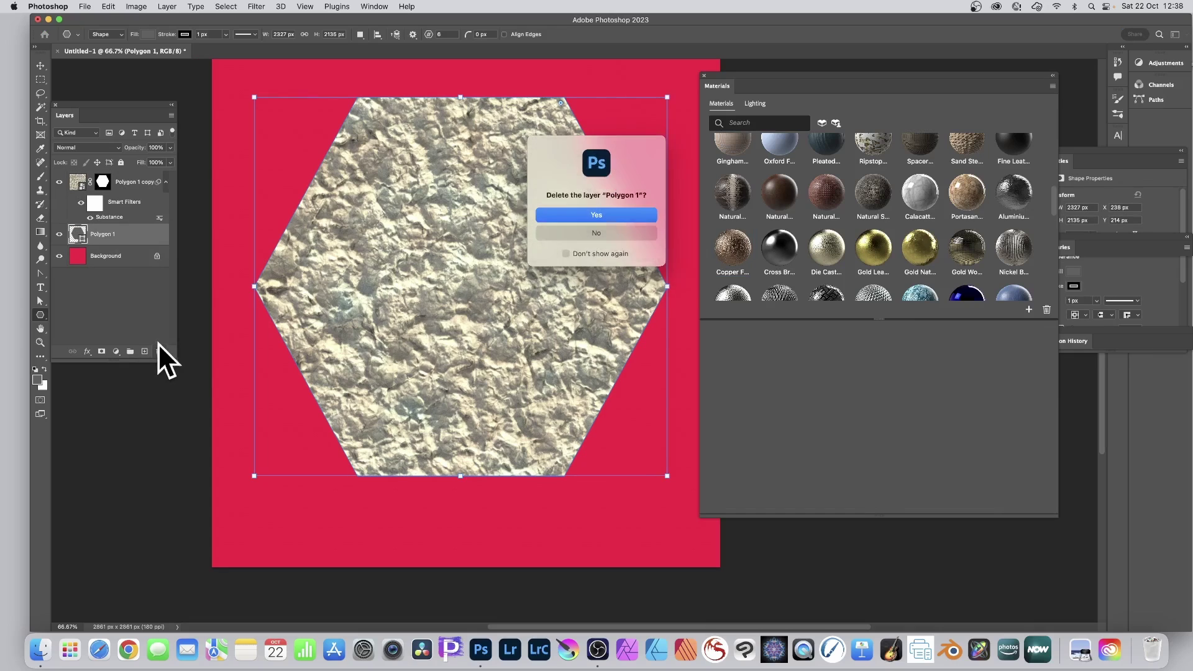
click(595, 215)
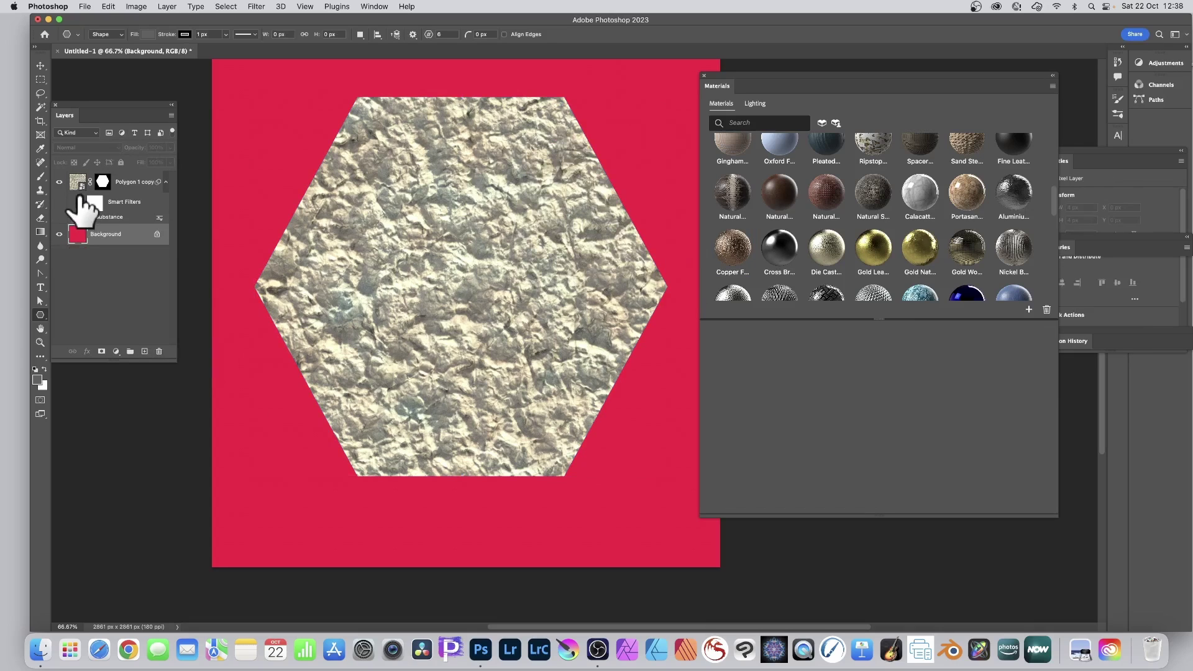
click(81, 206)
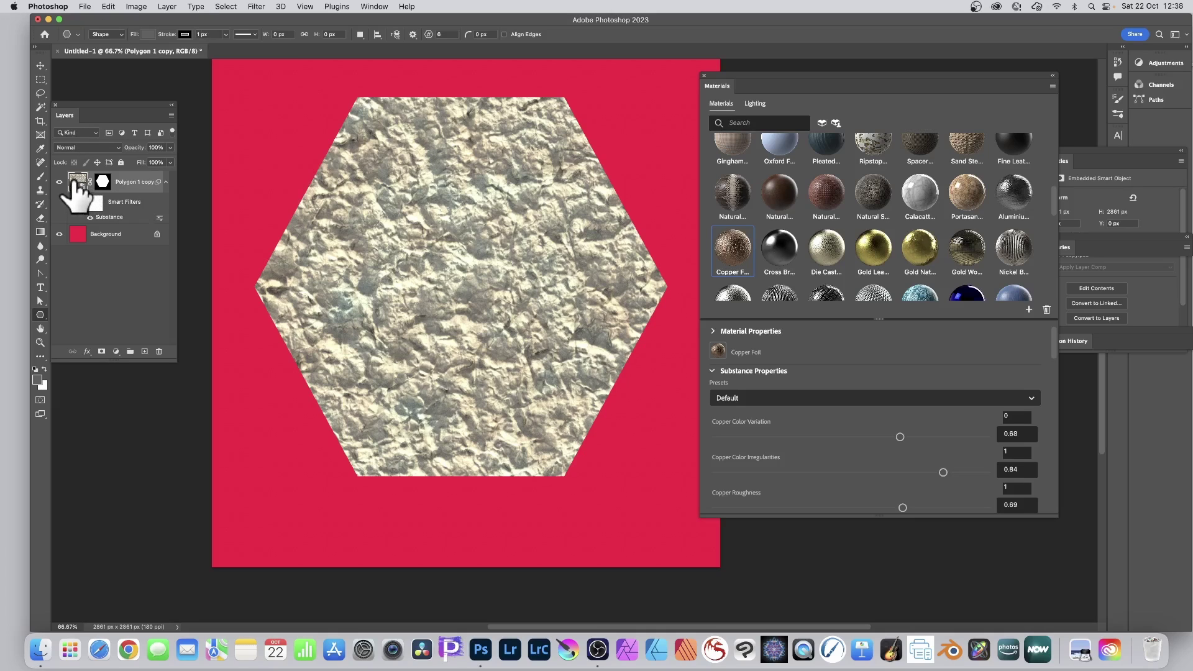
Step: Try Natural Cowhide Leather and Geometric Speckled Ceramic on the hexagon, setting the ceramic's Roughness to 0.81
click(778, 194)
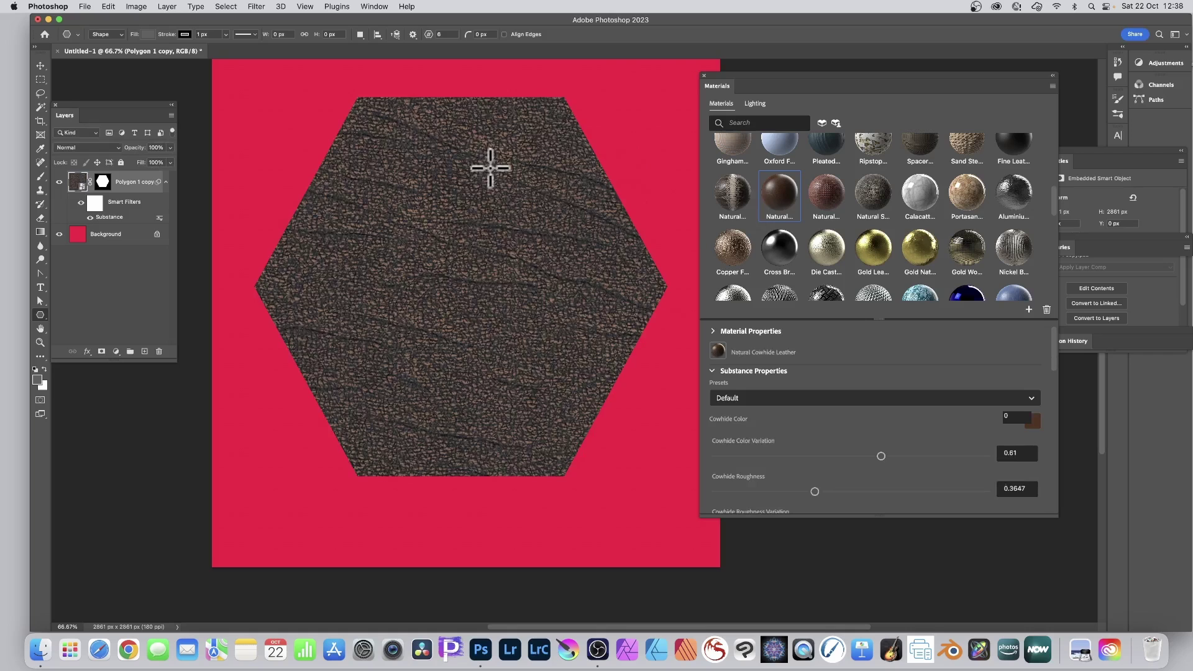
scroll(935, 187, down, 5)
click(927, 159)
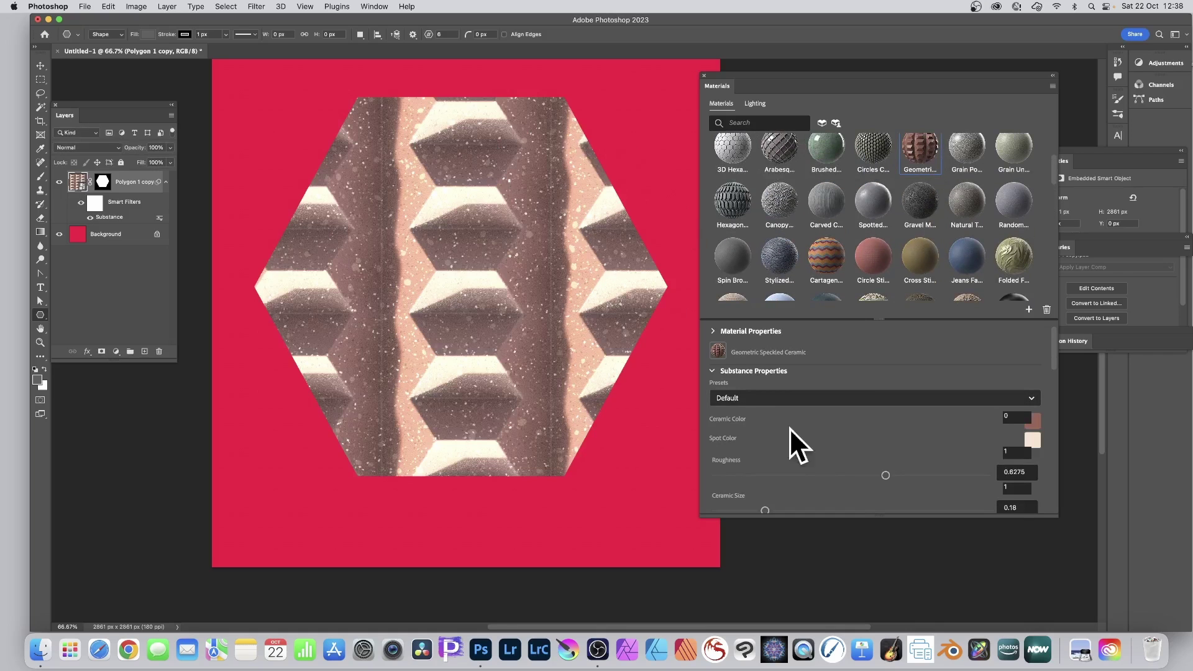
click(934, 476)
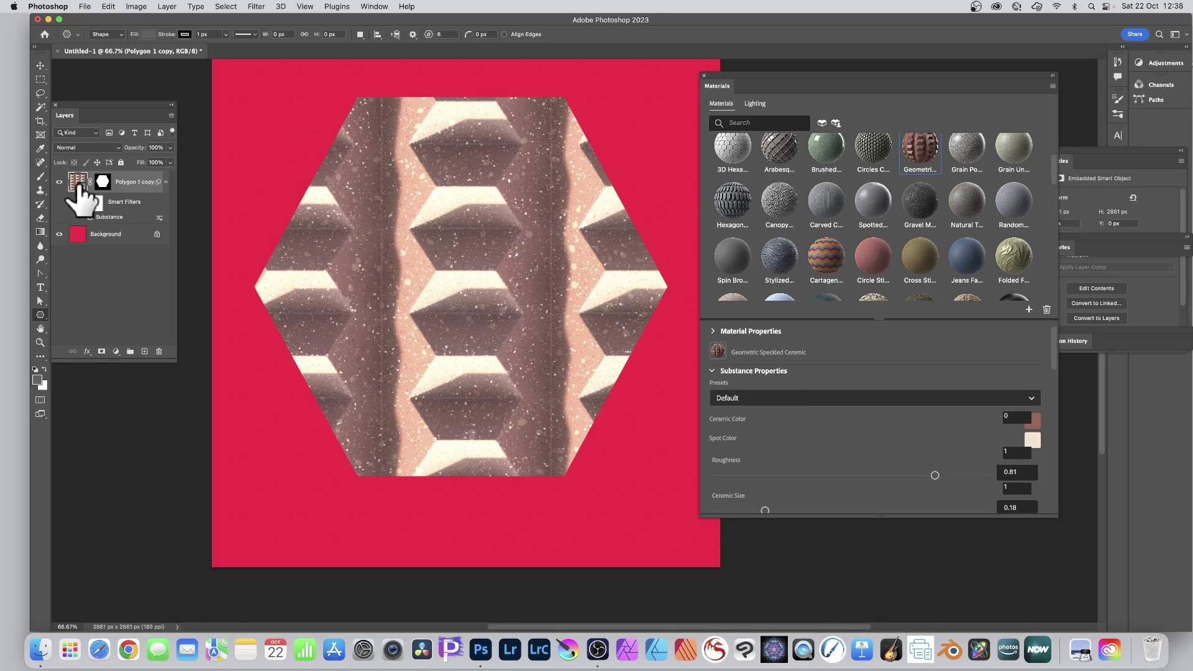
Step: Add a Bevel & Emboss effect to the hexagon layer, using Inner Bevel with the Smooth technique and a 70 px size
click(87, 351)
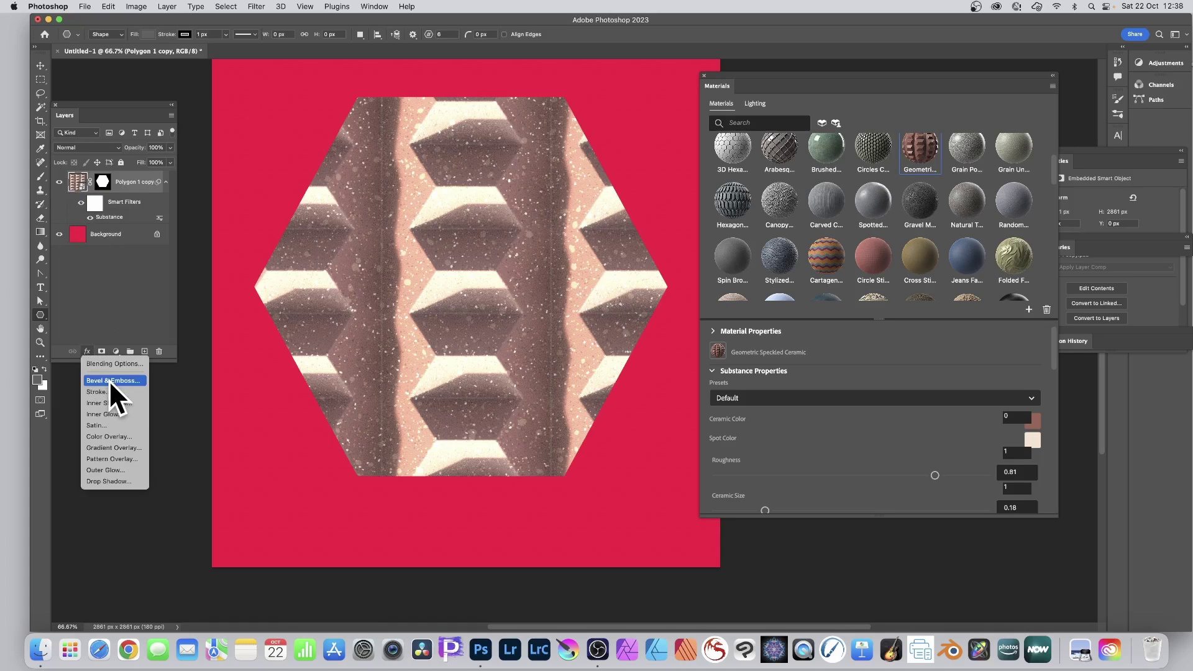
click(110, 380)
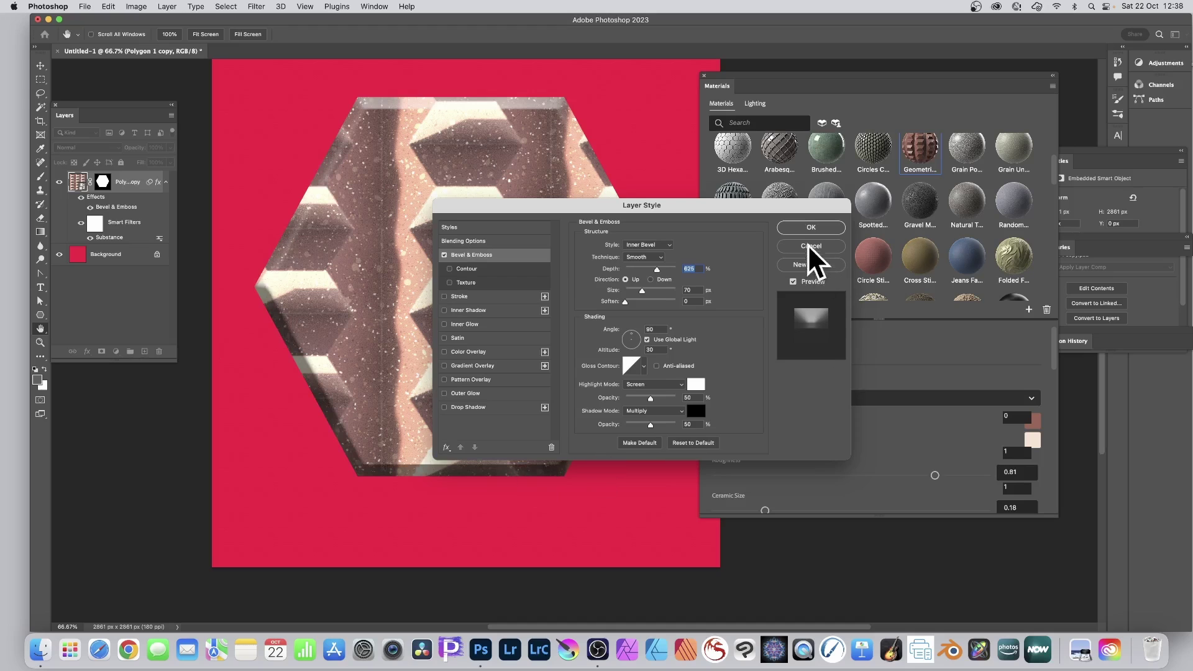
click(809, 226)
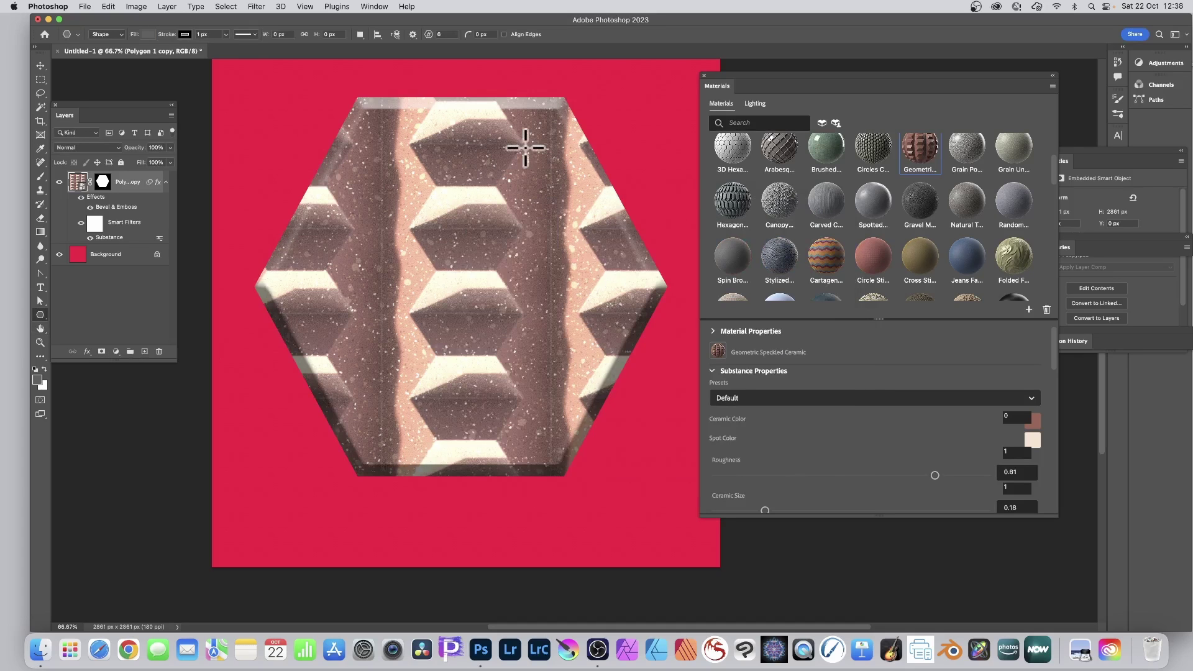
Step: Distort the hexagon's texture with a Wave smart filter using one generator, Sine type and a maximum wavelength of 533
click(255, 7)
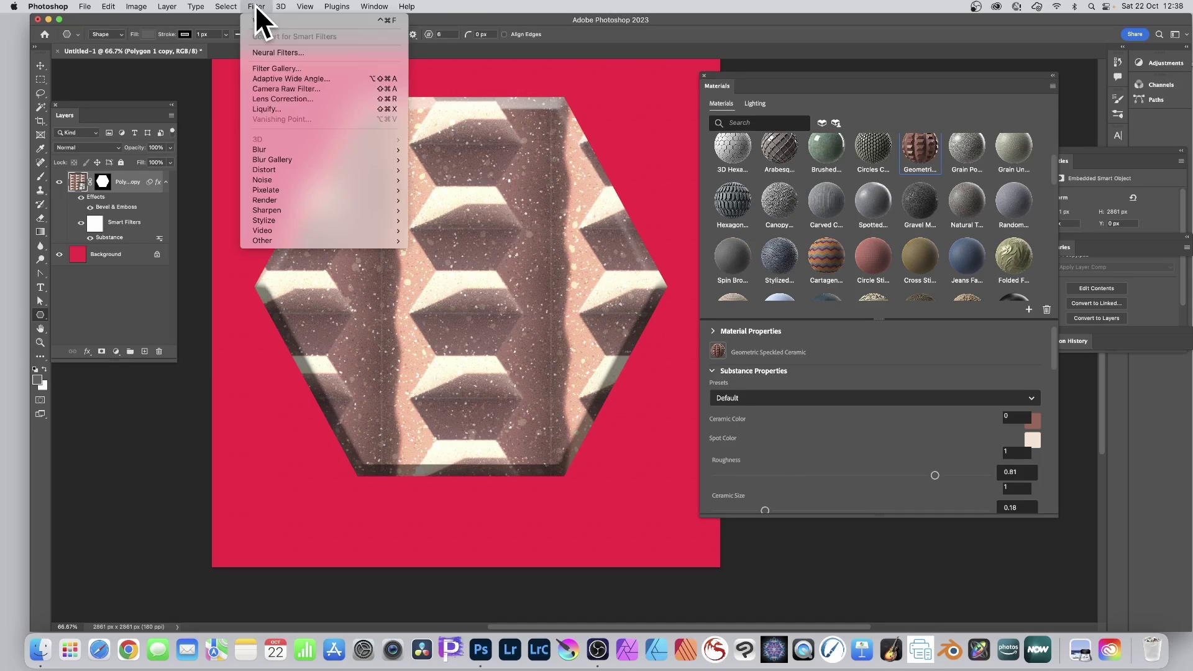
mouse_move(272, 169)
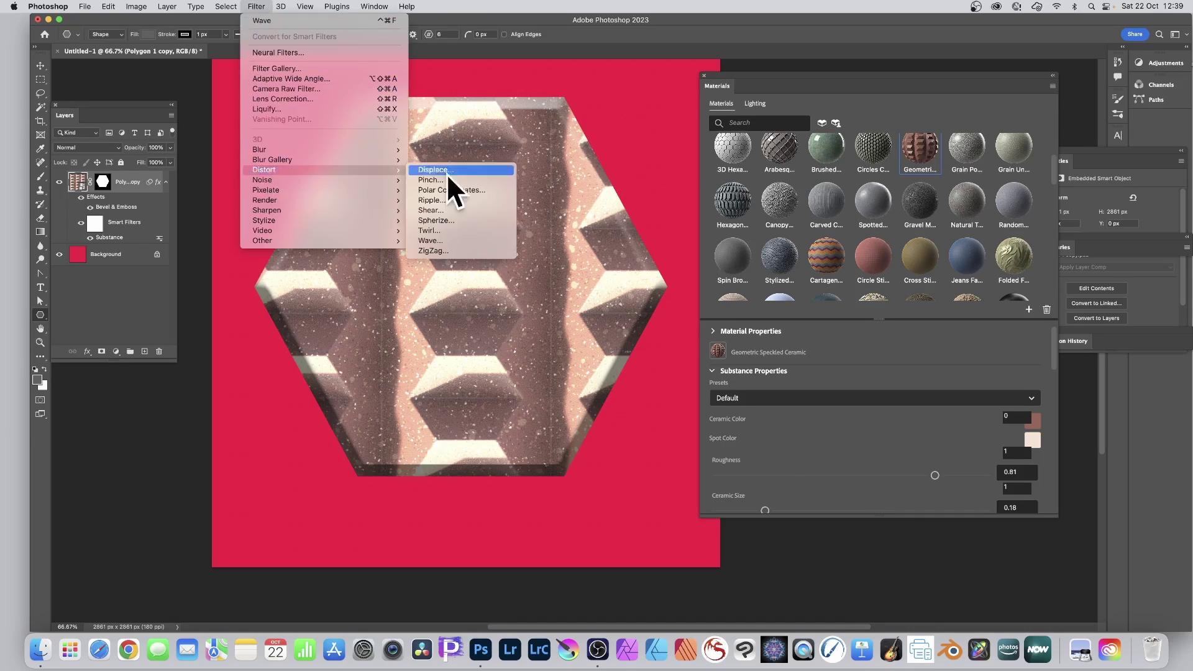
click(442, 240)
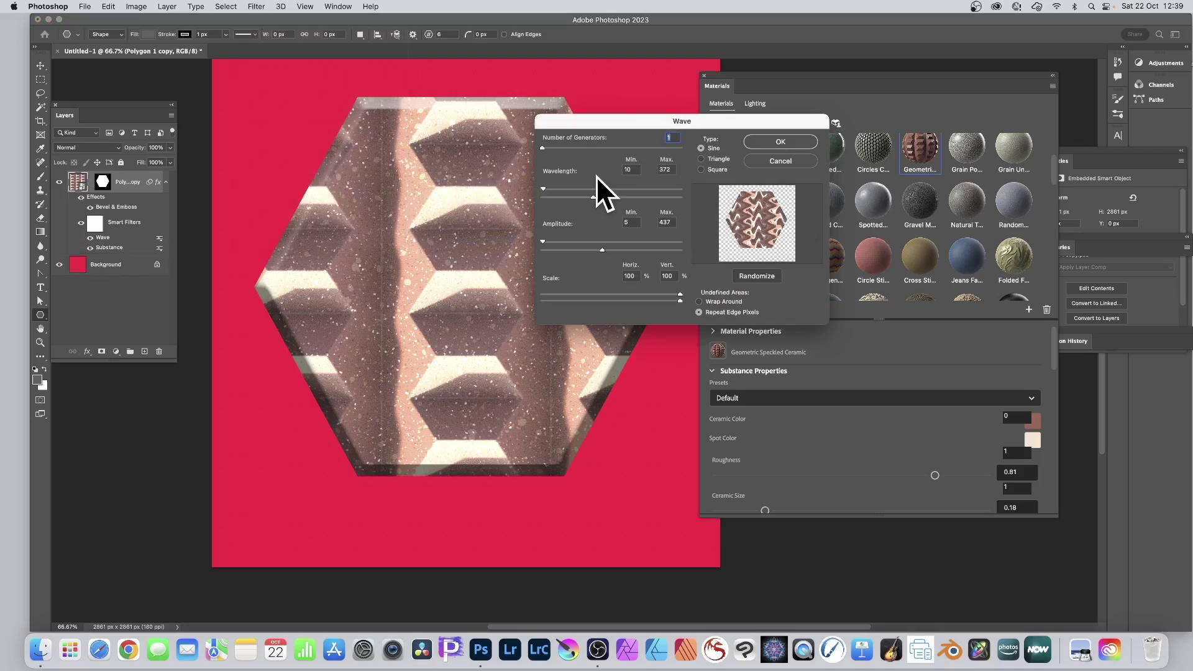
mouse_move(618, 198)
mouse_down()
mouse_move(590, 196)
mouse_move(616, 197)
mouse_up()
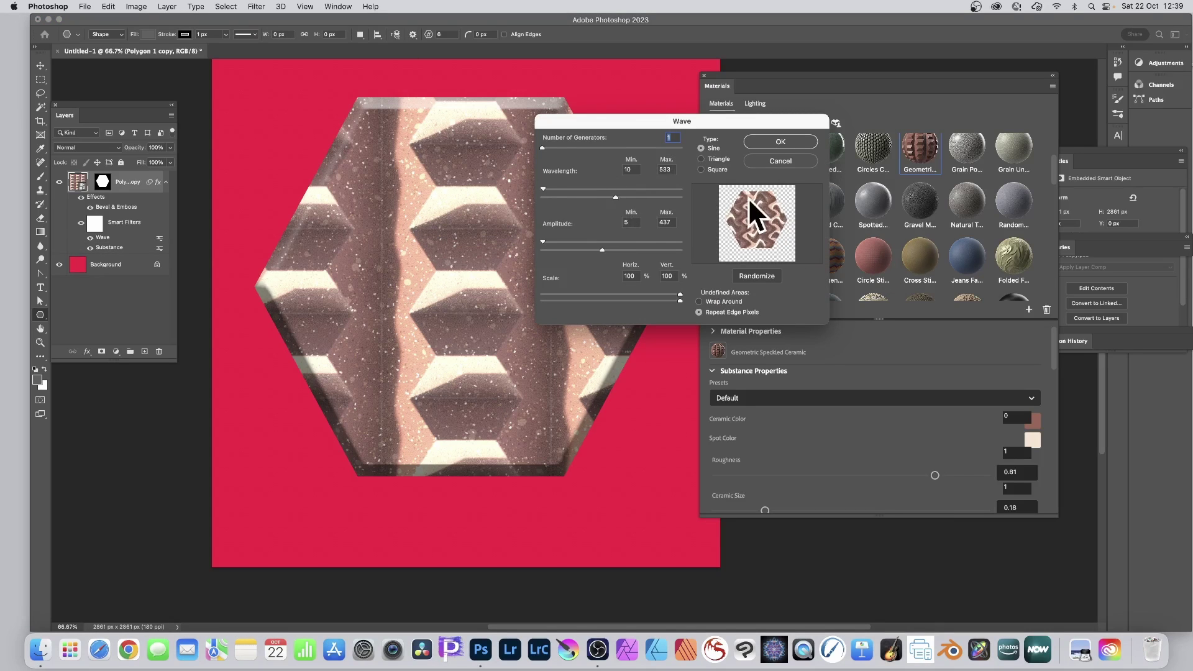
click(798, 140)
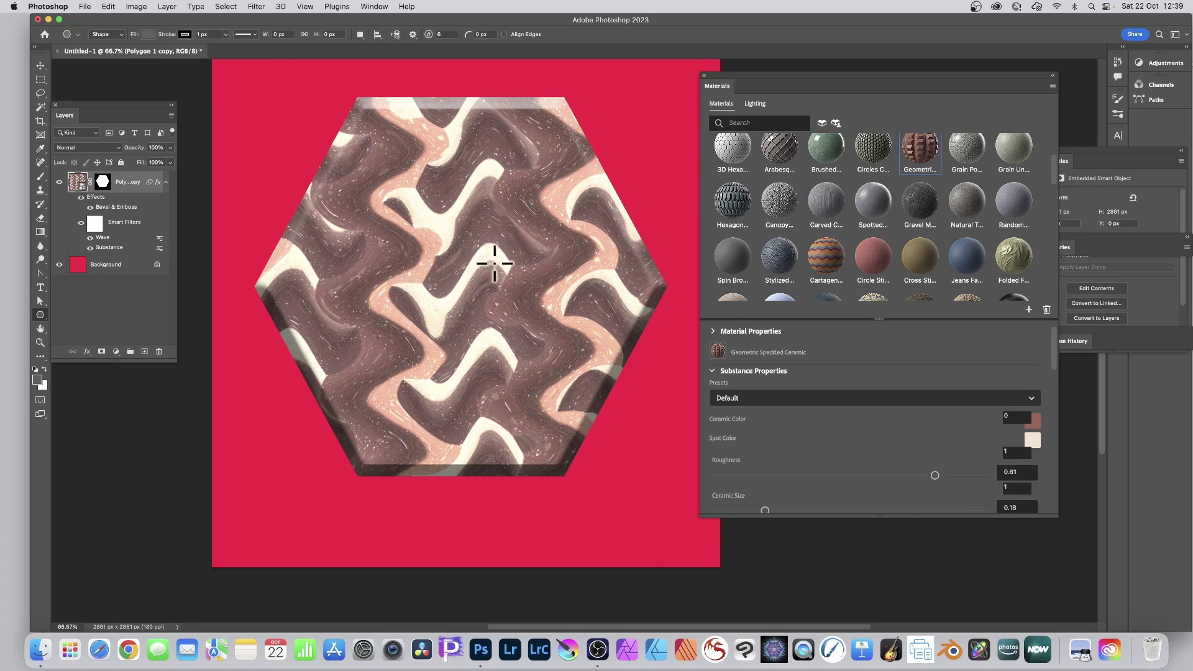
Step: Apply Hexagonal Ceramic Tiles to the hexagon with Pattern X Amount 21 and Pattern Y Amount 18
click(734, 200)
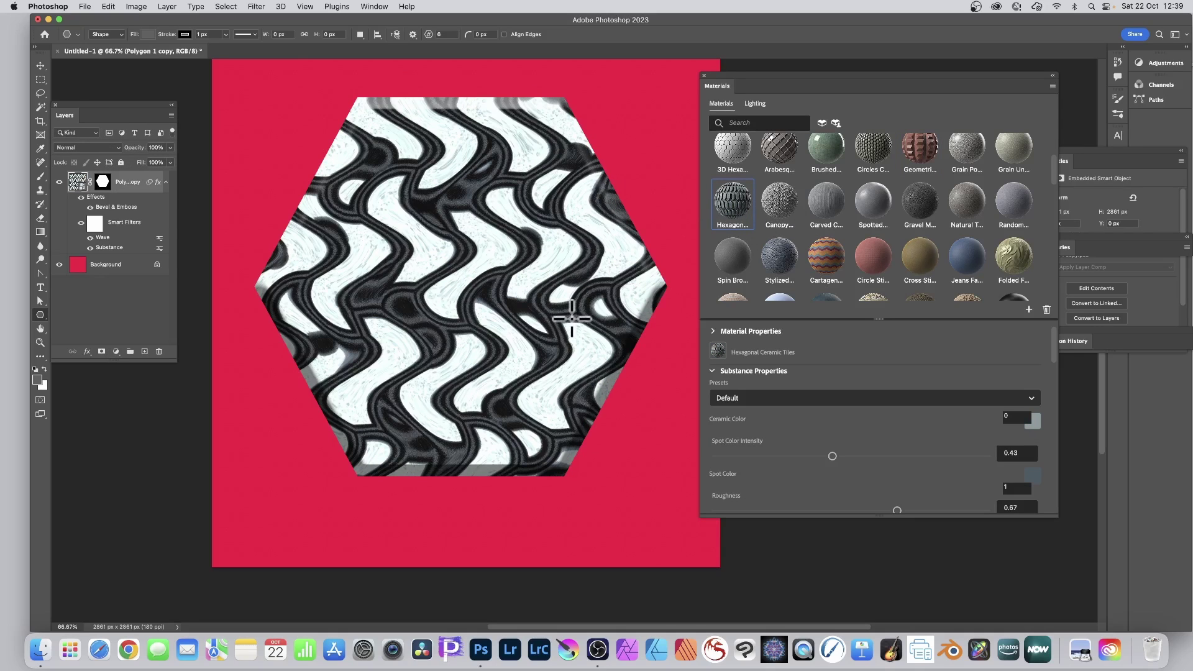
scroll(829, 455, down, 5)
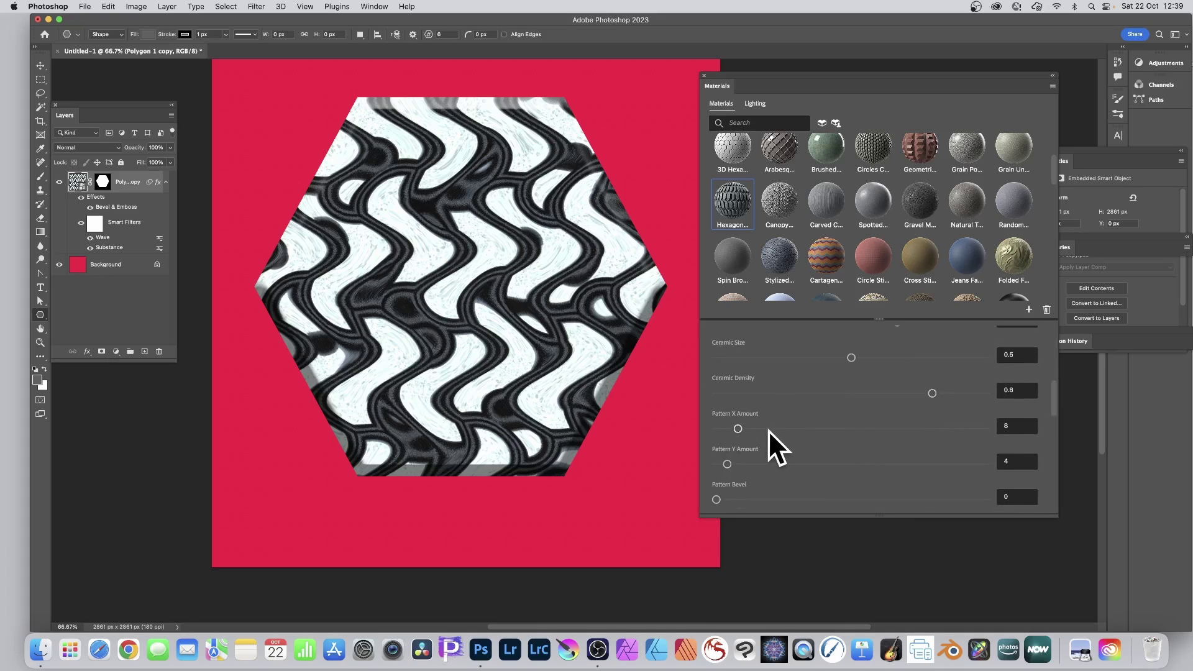
drag(728, 464, 765, 463)
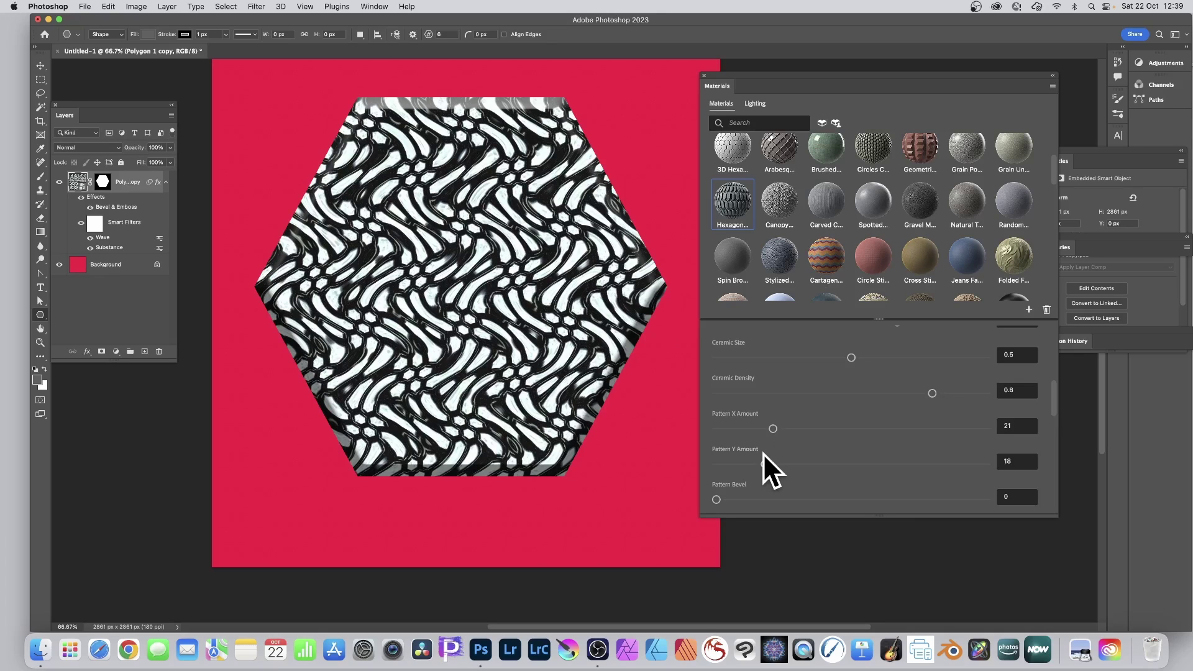
Step: Convert the hexagon layer, including its mask, bevel and smart filters, into a new smart object
click(41, 65)
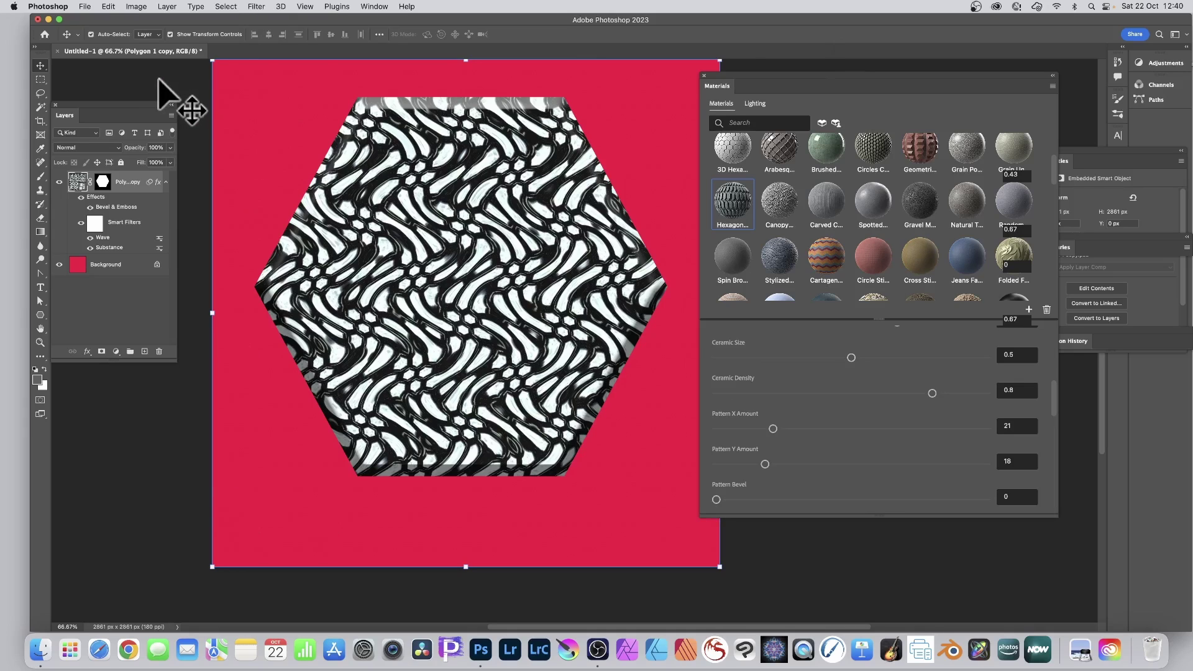
click(165, 6)
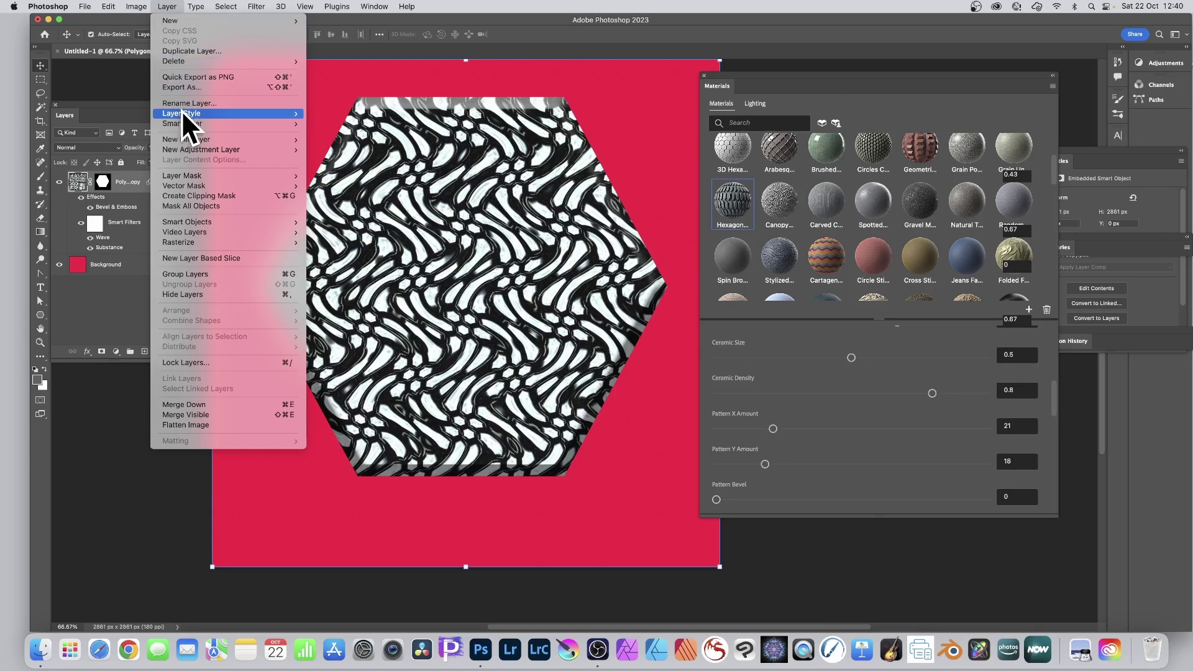
mouse_move(211, 221)
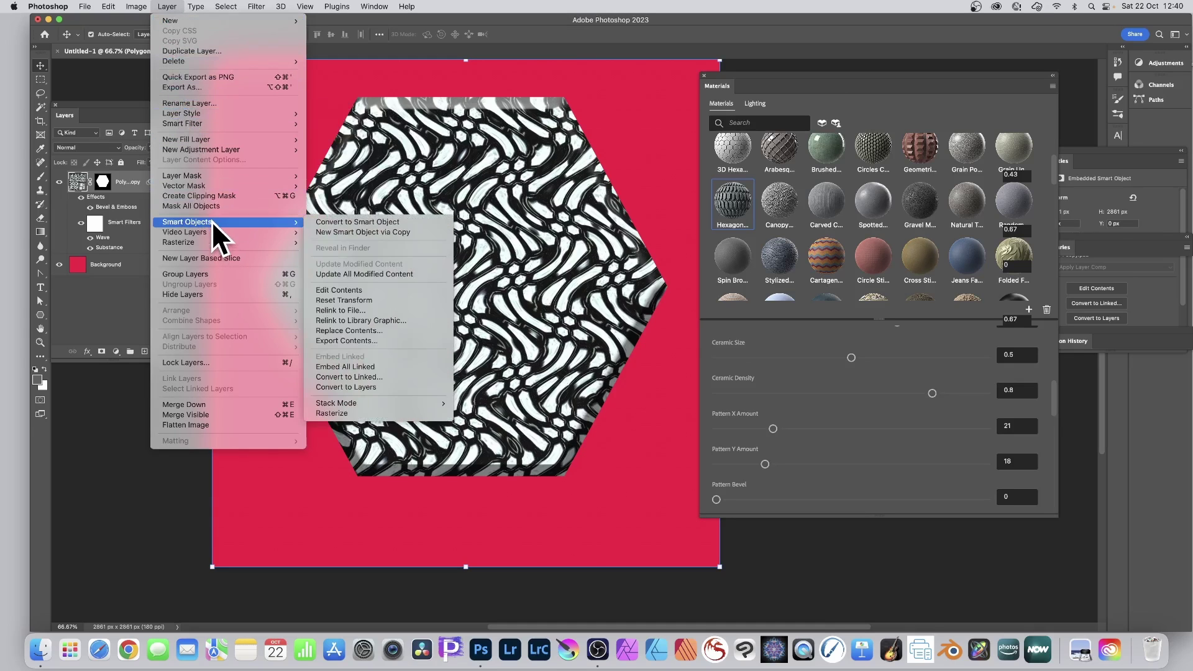
click(375, 220)
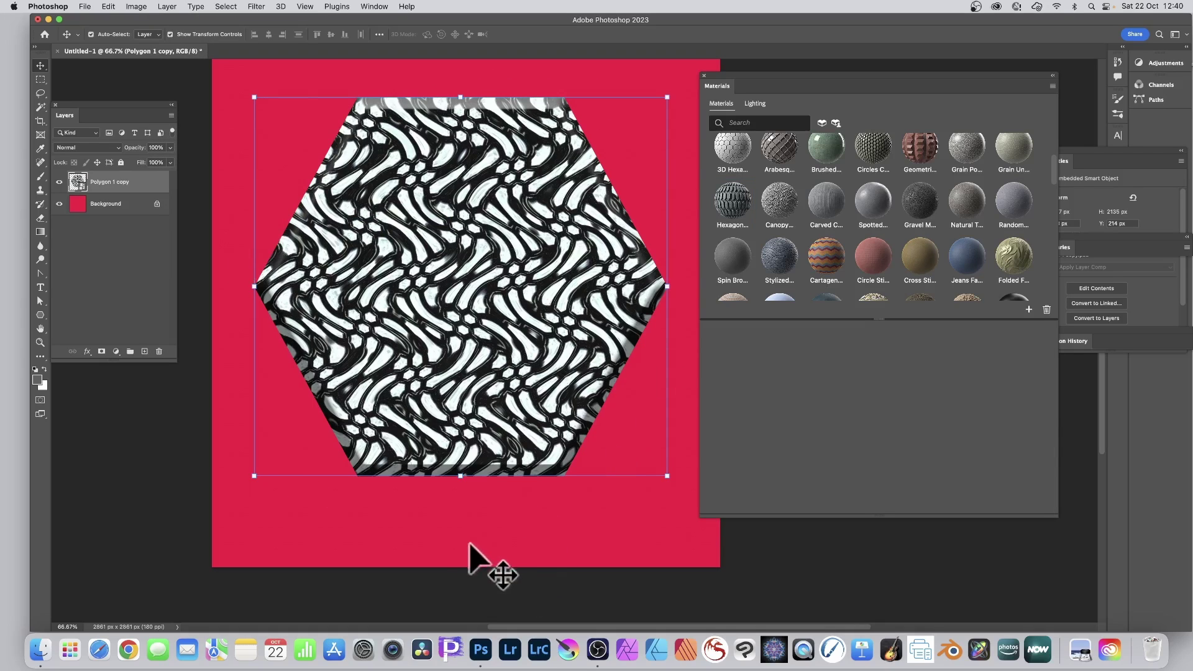
Step: Add a black Multiply Drop Shadow to the hexagon layer with 187 px distance and 20 px size
click(87, 352)
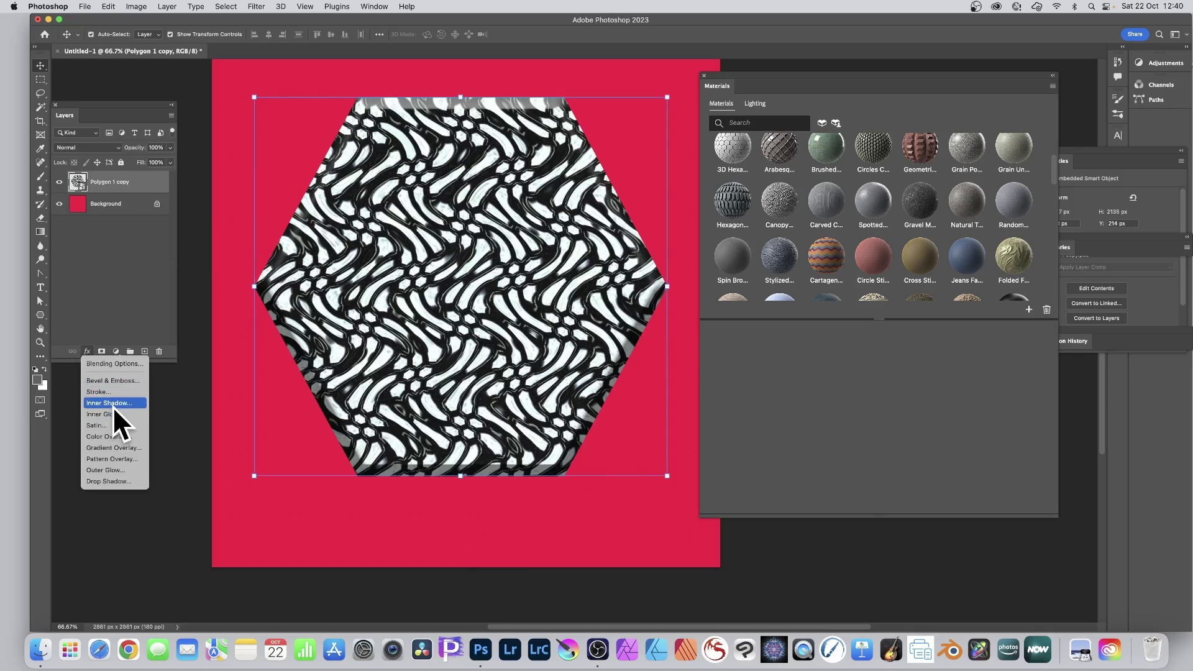
click(109, 482)
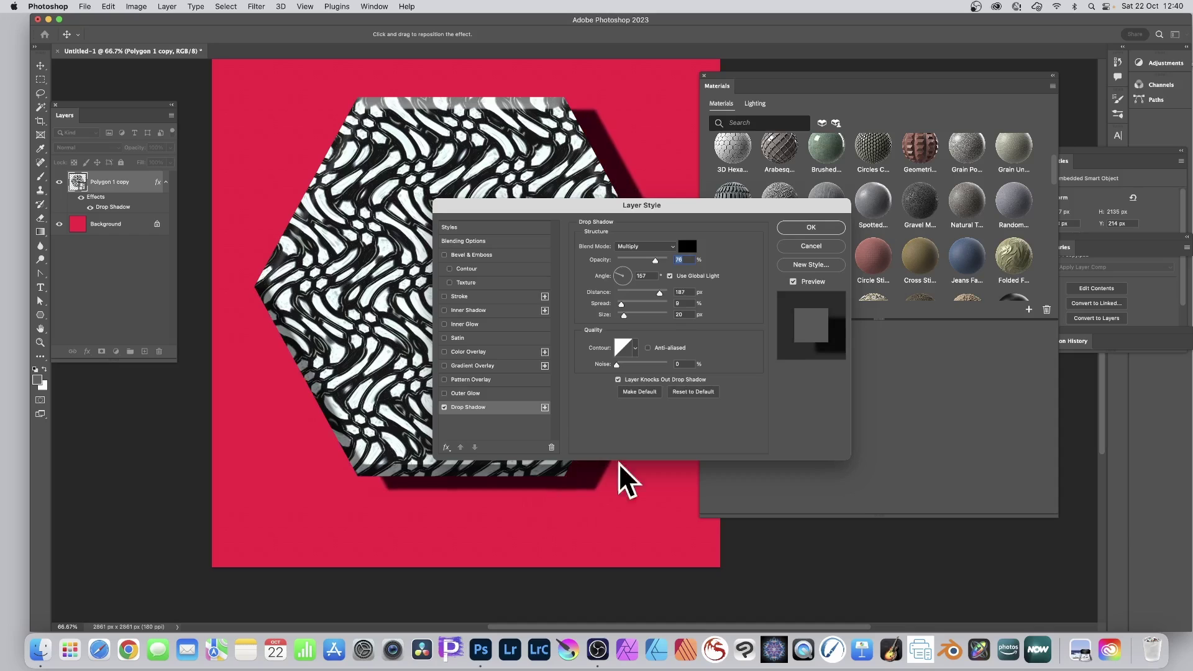
click(811, 228)
Step: Arrange the hexagon and two duplicates across the canvas, scaling the topmost copy to about 51% and rotating it about 29°
drag(572, 221, 427, 134)
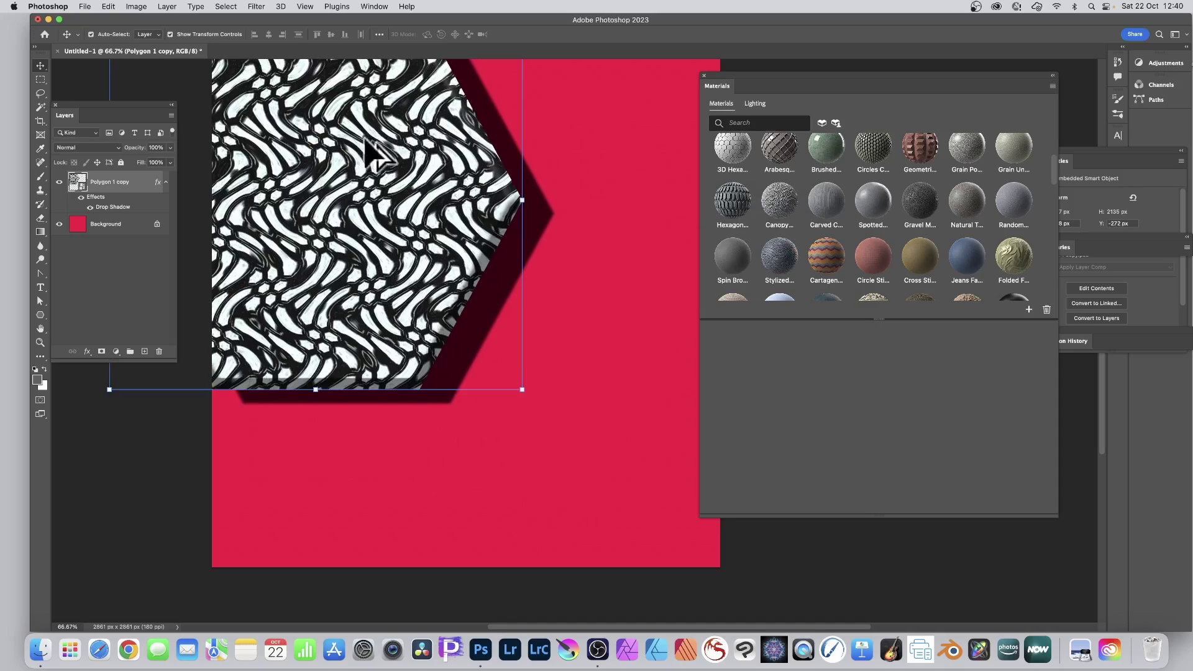
alt+drag(377, 158, 627, 238)
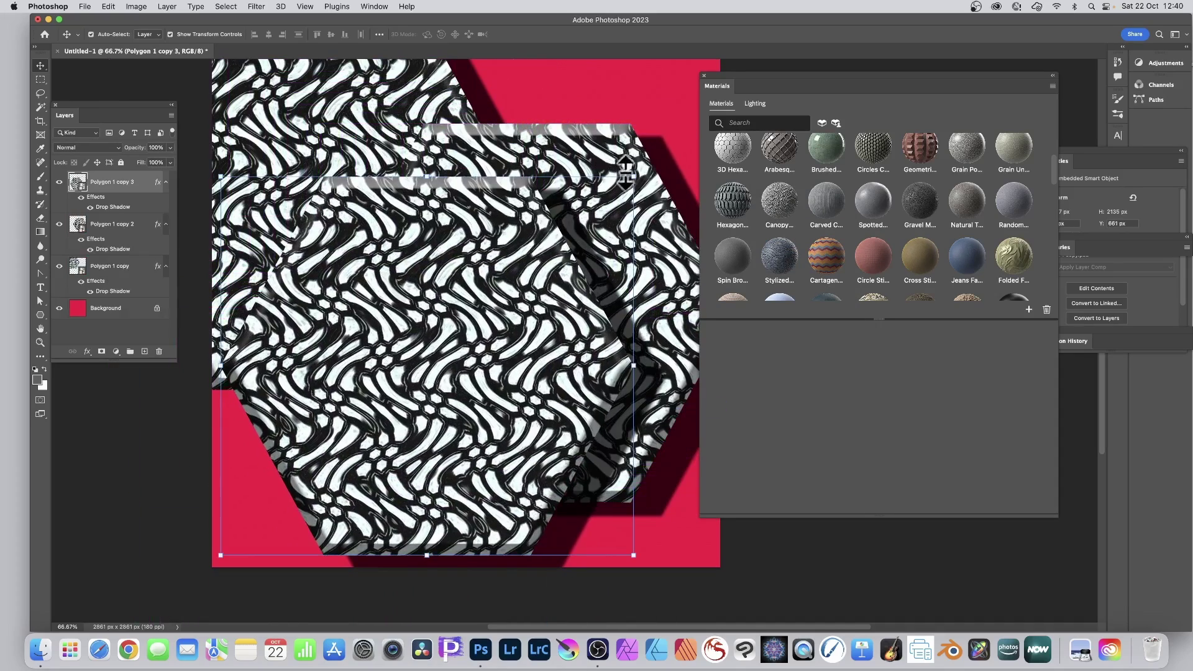
drag(638, 175, 642, 207)
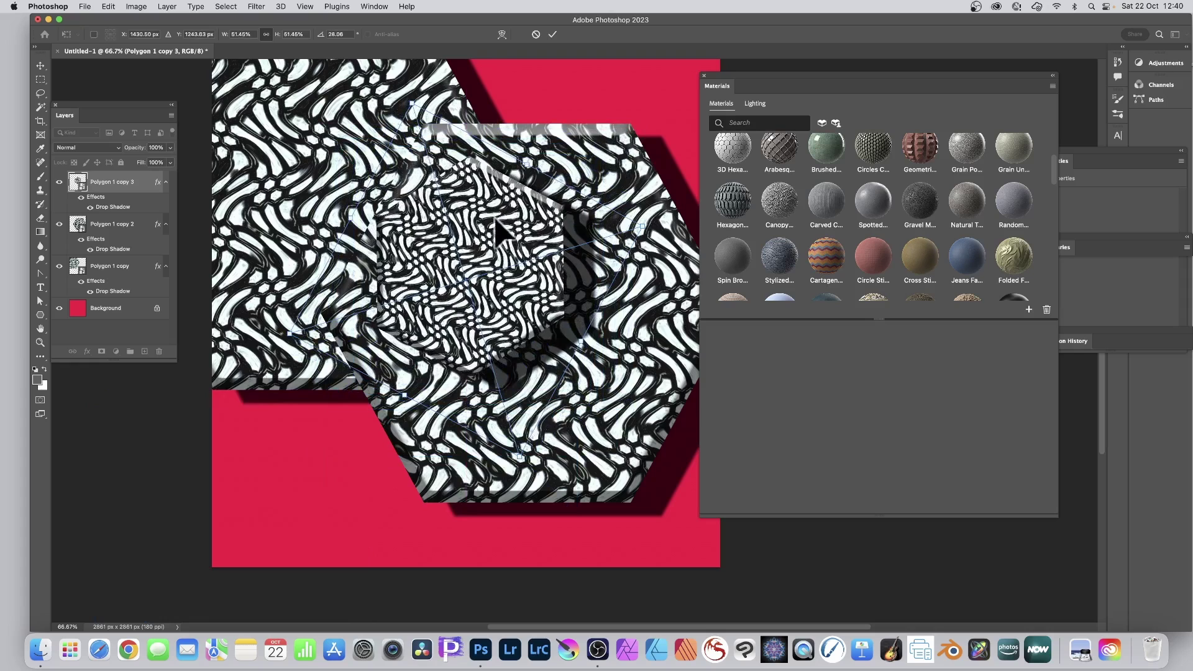
drag(496, 219, 380, 199)
key(Return)
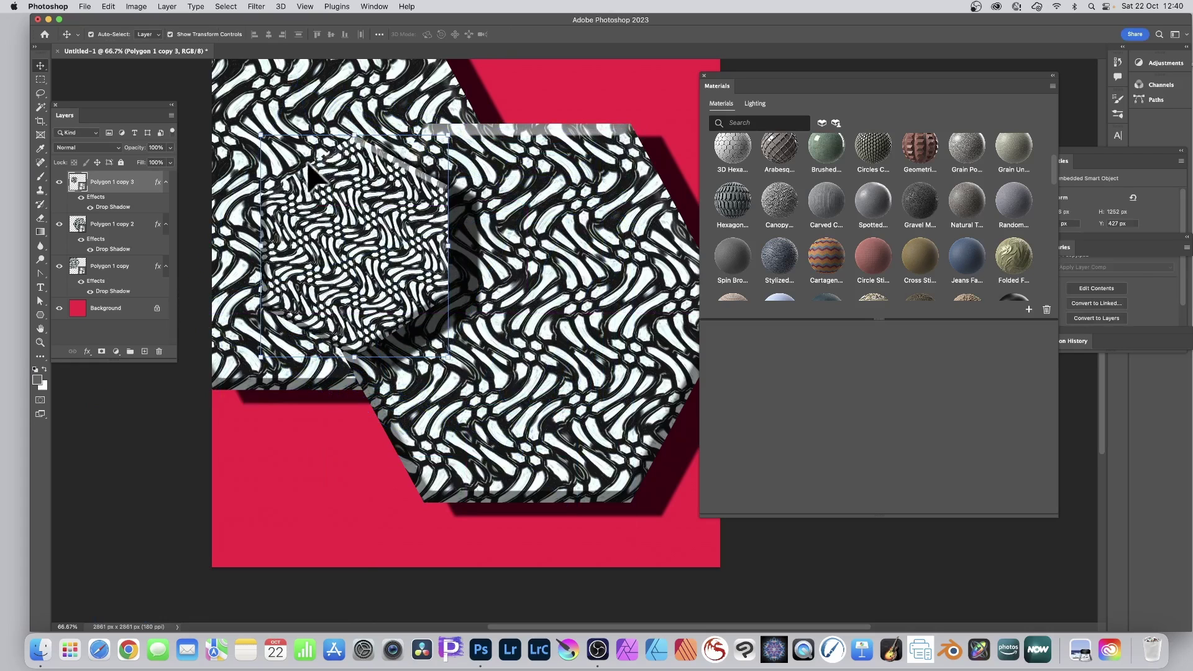
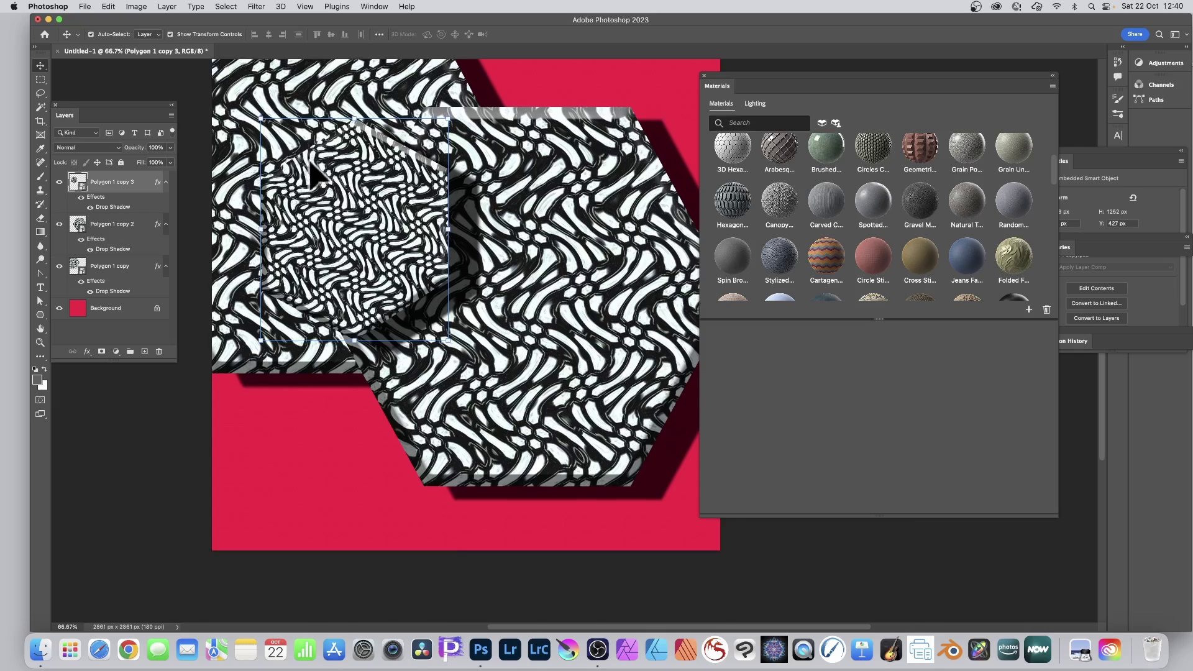
Step: Try applying the Cartagena Mochila Fabric material directly to the small hexagon's smart object layer, and undo it
scroll(347, 158, up, 10)
scroll(358, 160, down, 4)
scroll(360, 163, down, 5)
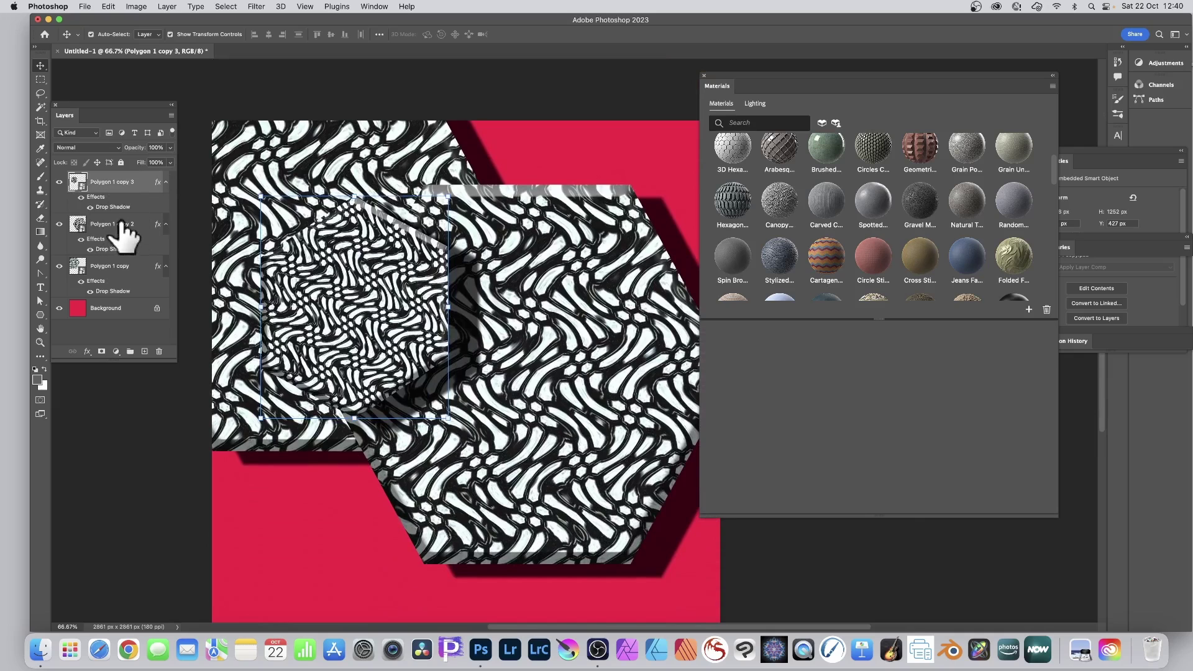
click(828, 256)
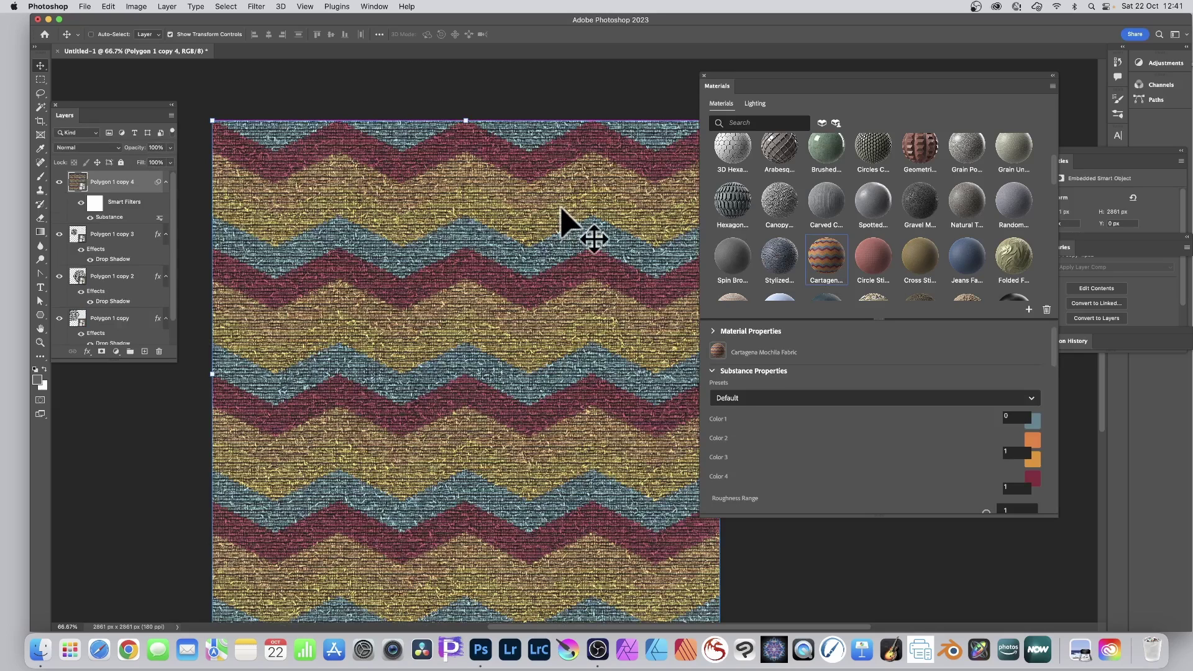
key(super+z)
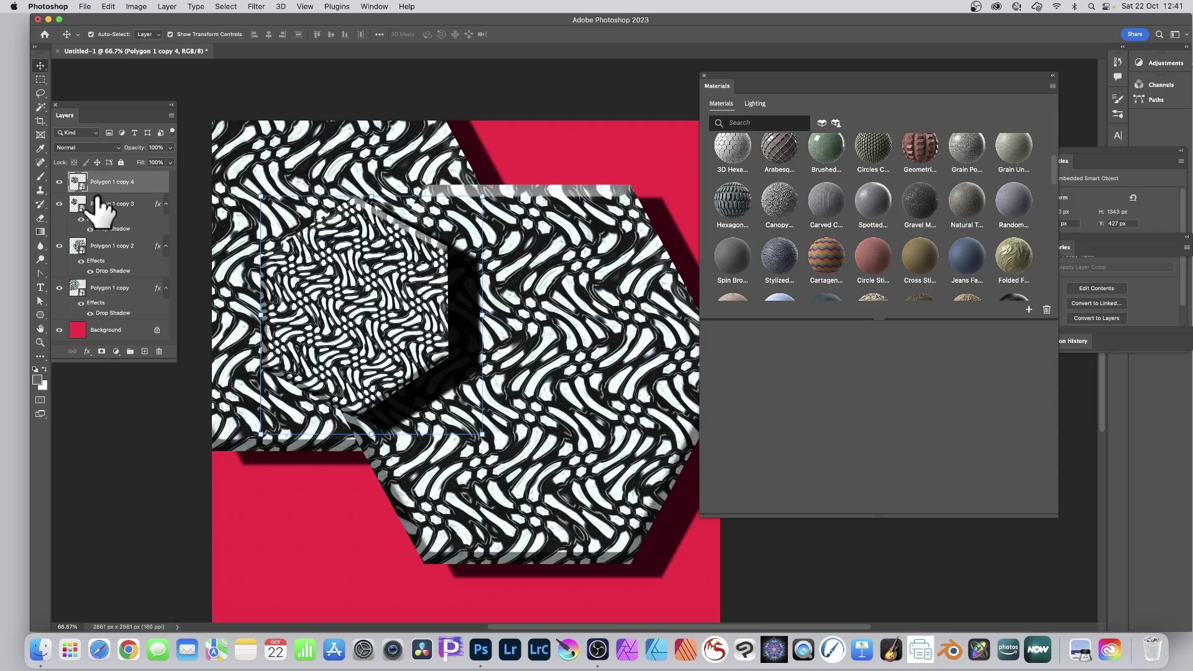
Step: Open the Polygon 1 copy 4 smart object's contents and apply Cartagena Mochila Fabric with Roughness Position 0.14 and Roughness Contrast 0.39
drag(100, 185, 94, 190)
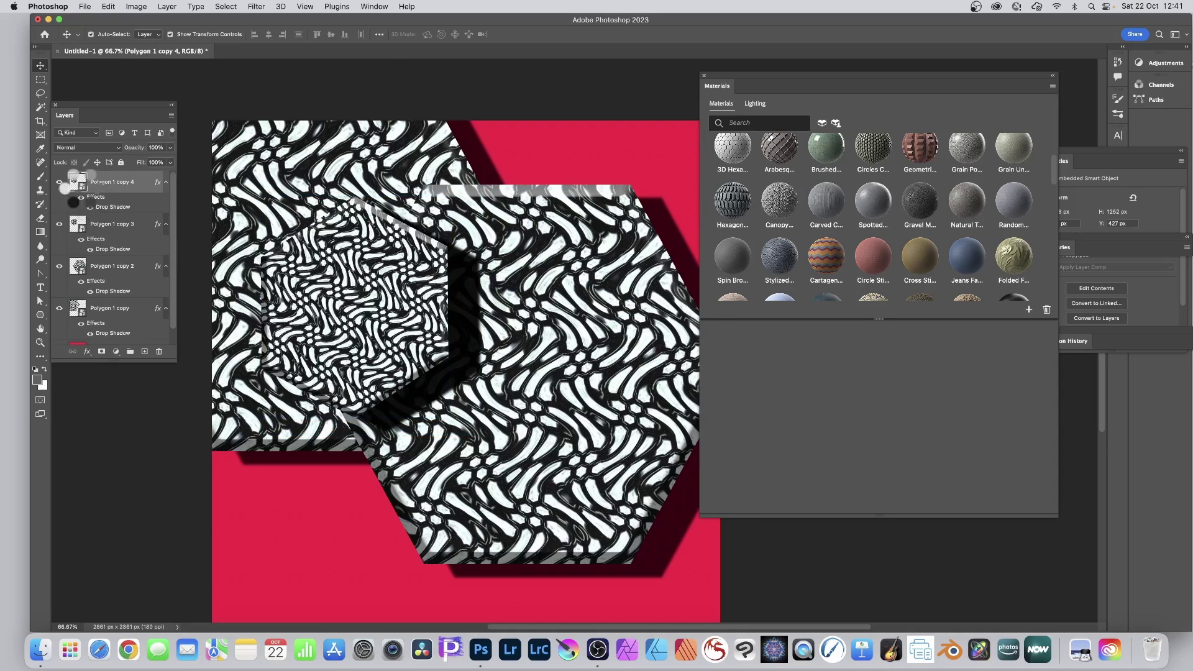
double_click(79, 184)
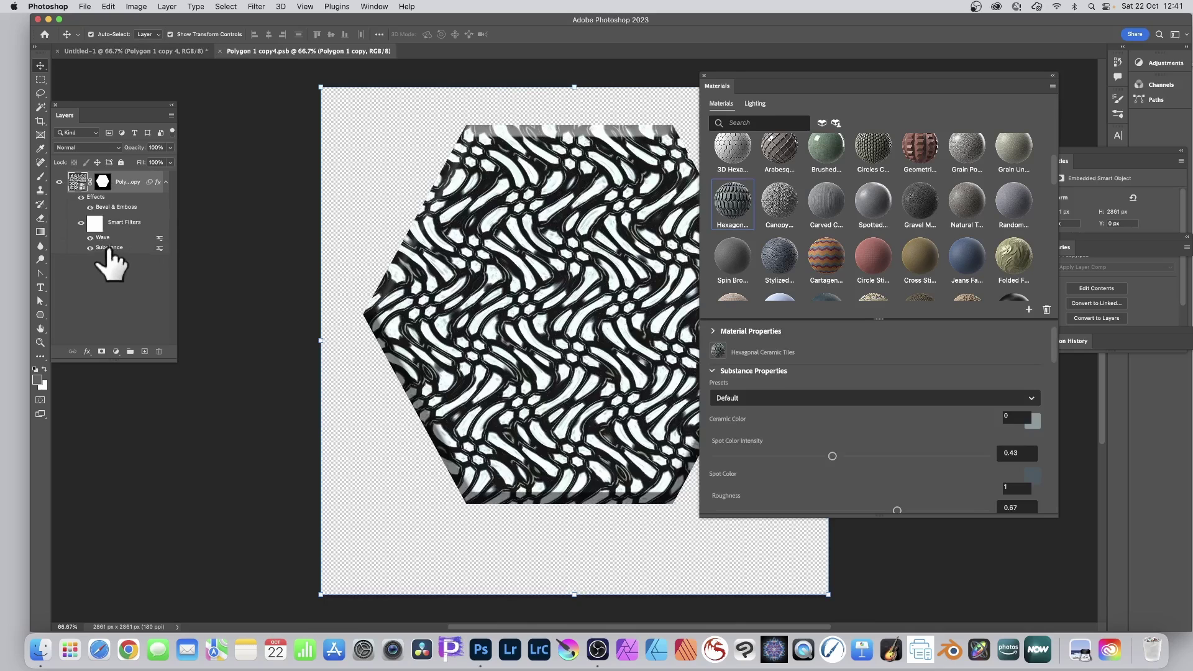
click(830, 251)
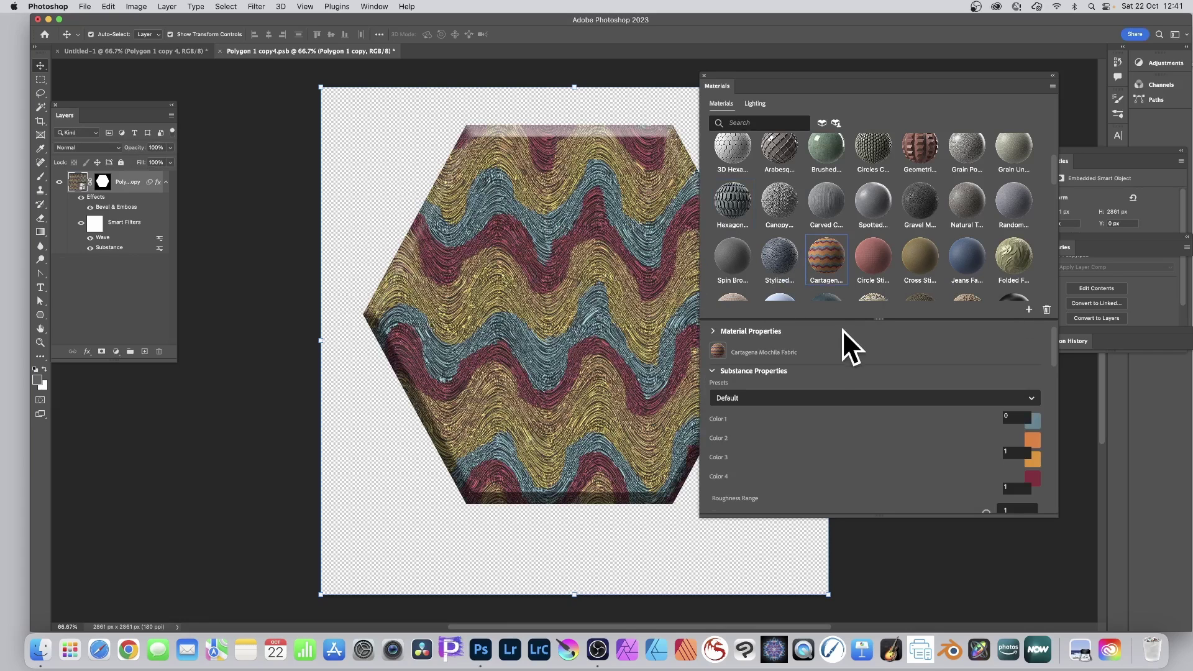
scroll(851, 348, down, 5)
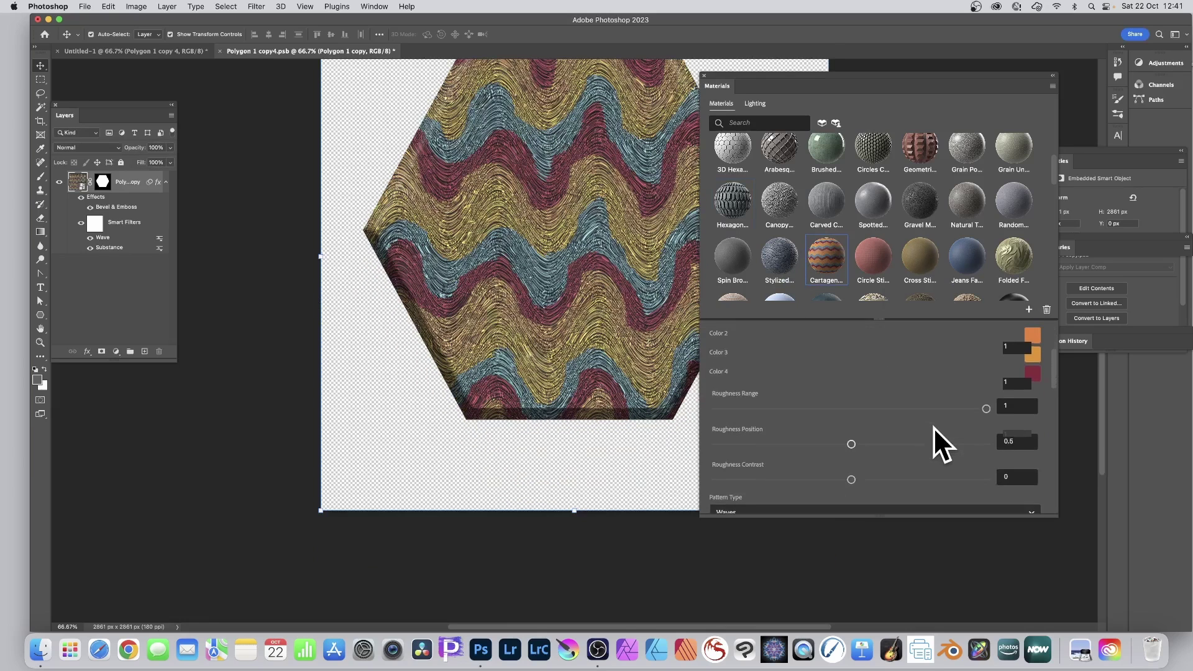
click(755, 444)
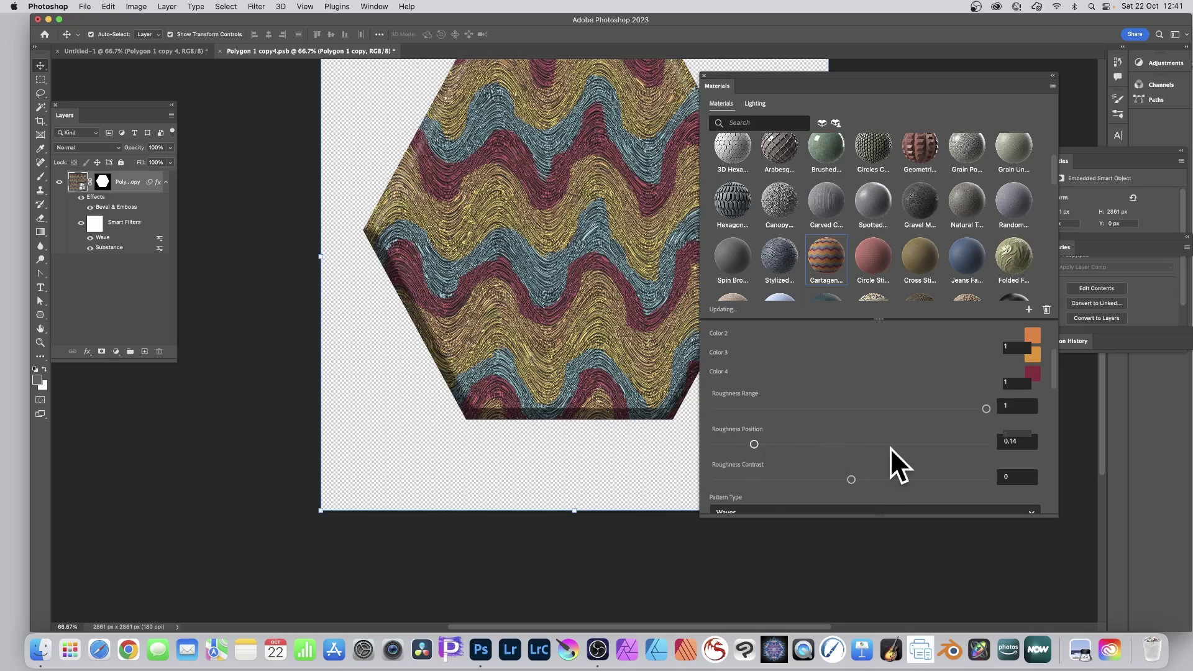
click(904, 479)
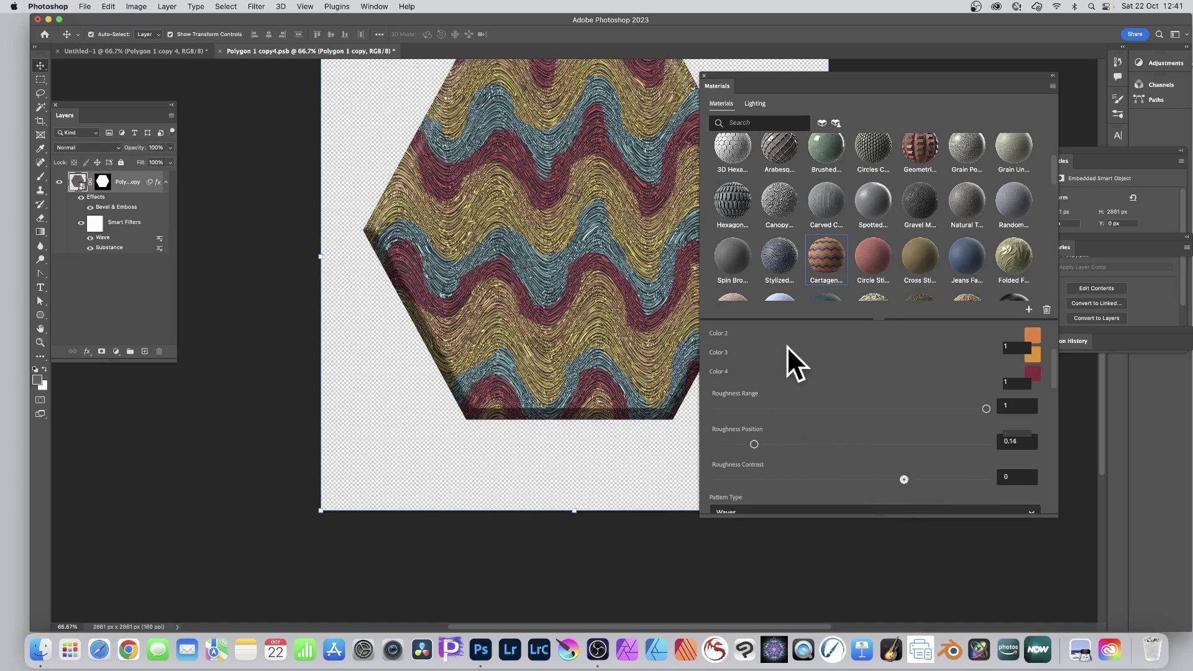
Step: Set the fabric's Color 2 to dark green 044106, and close the smart object's contents with the changes saved
click(1032, 336)
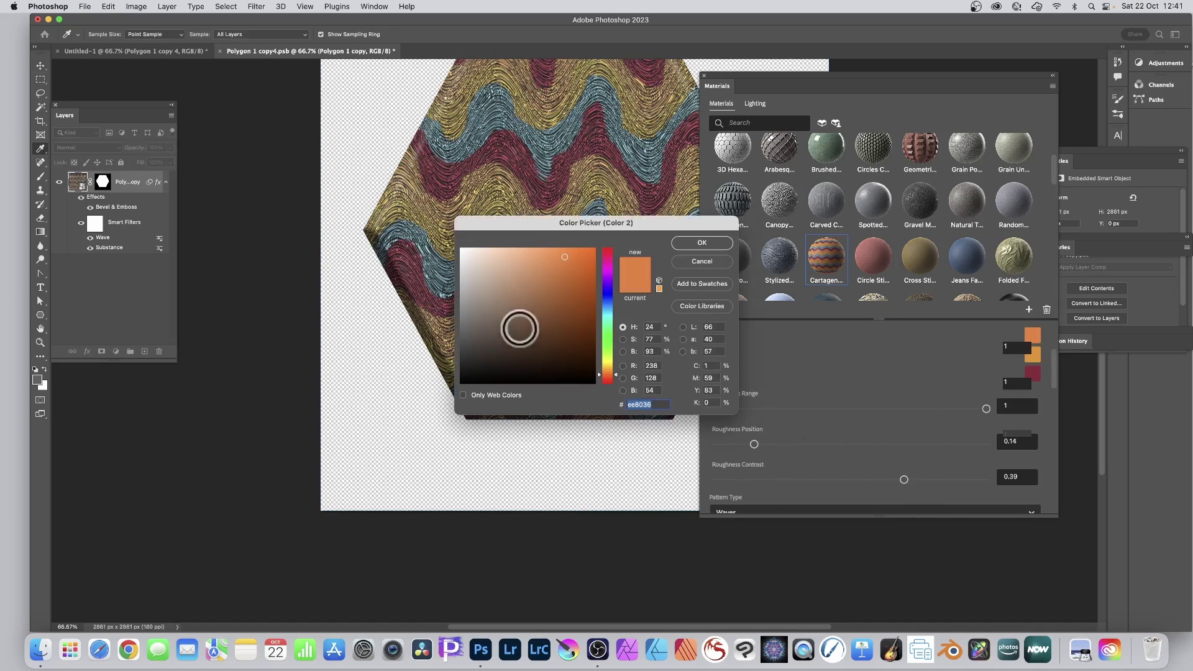
drag(520, 325, 588, 349)
click(605, 336)
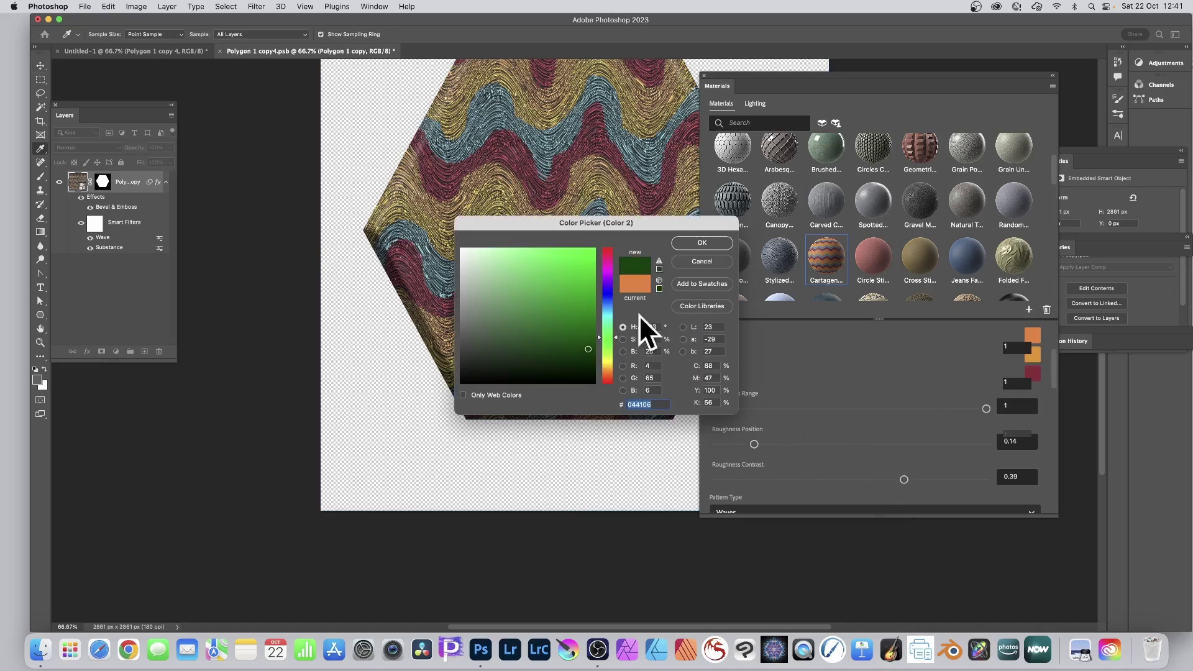
click(690, 245)
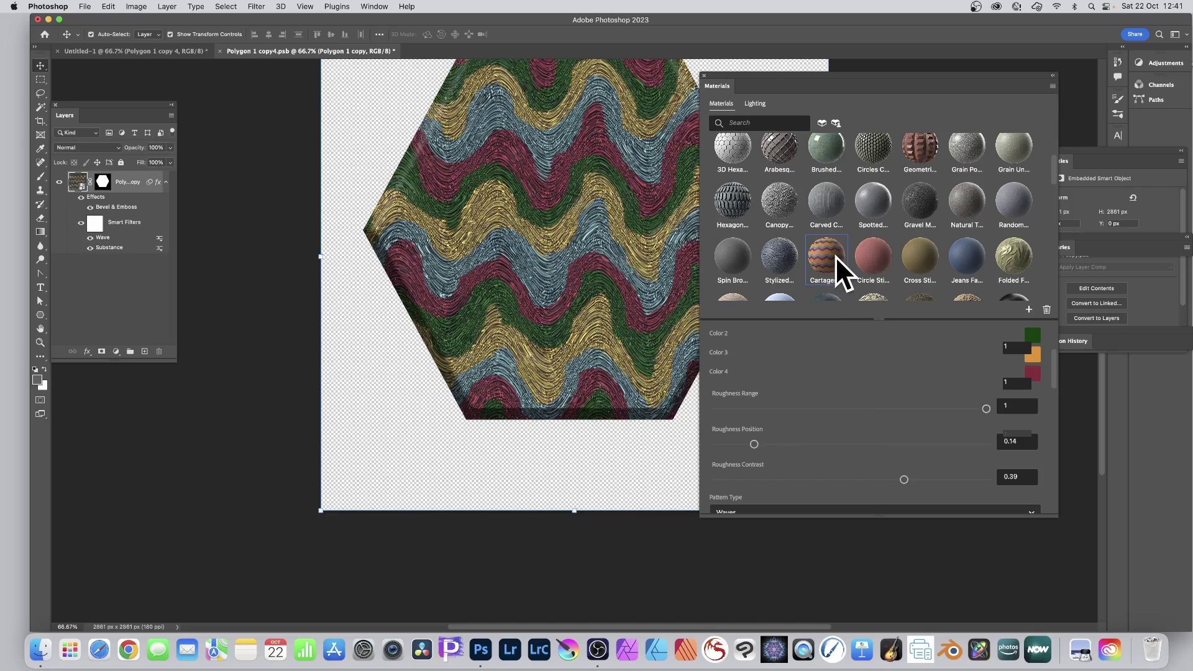
click(219, 51)
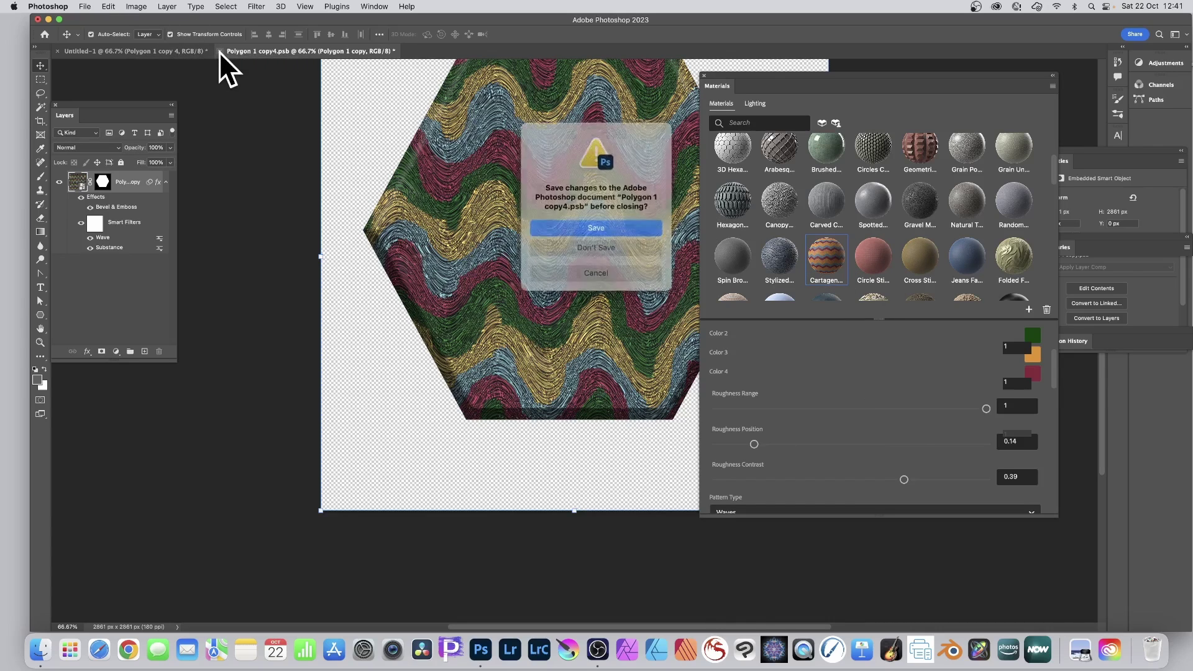
click(589, 225)
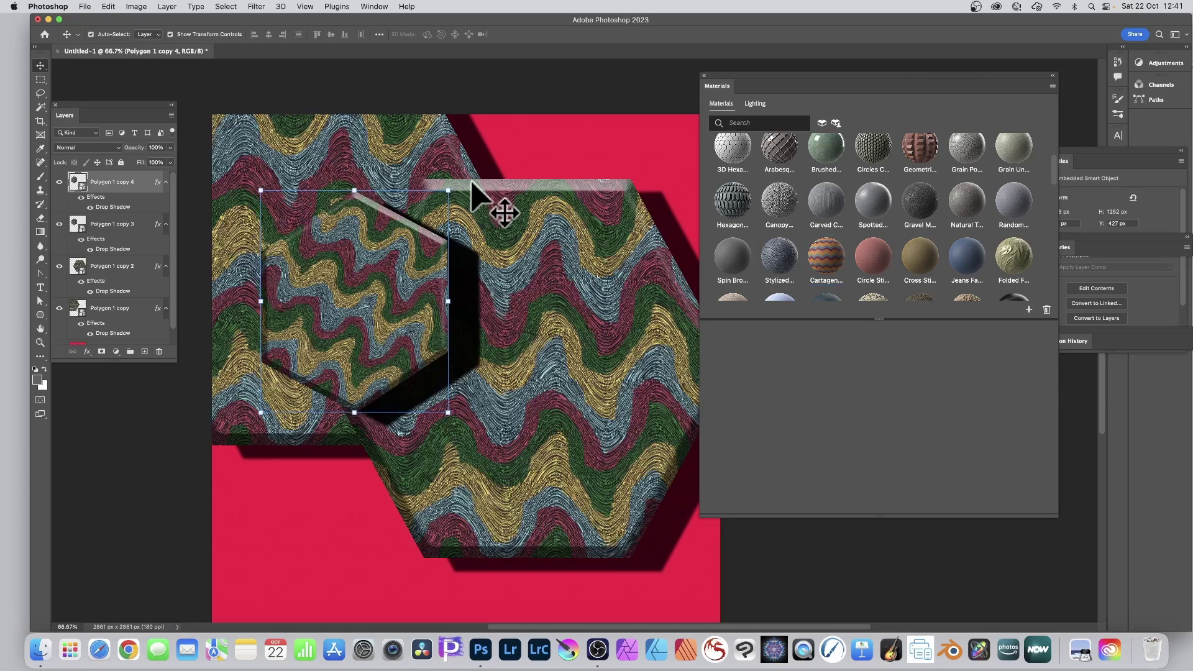
Step: Move the topmost small hexagon to the canvas's upper right and spread four duplicates of it over the artwork
drag(400, 240, 588, 141)
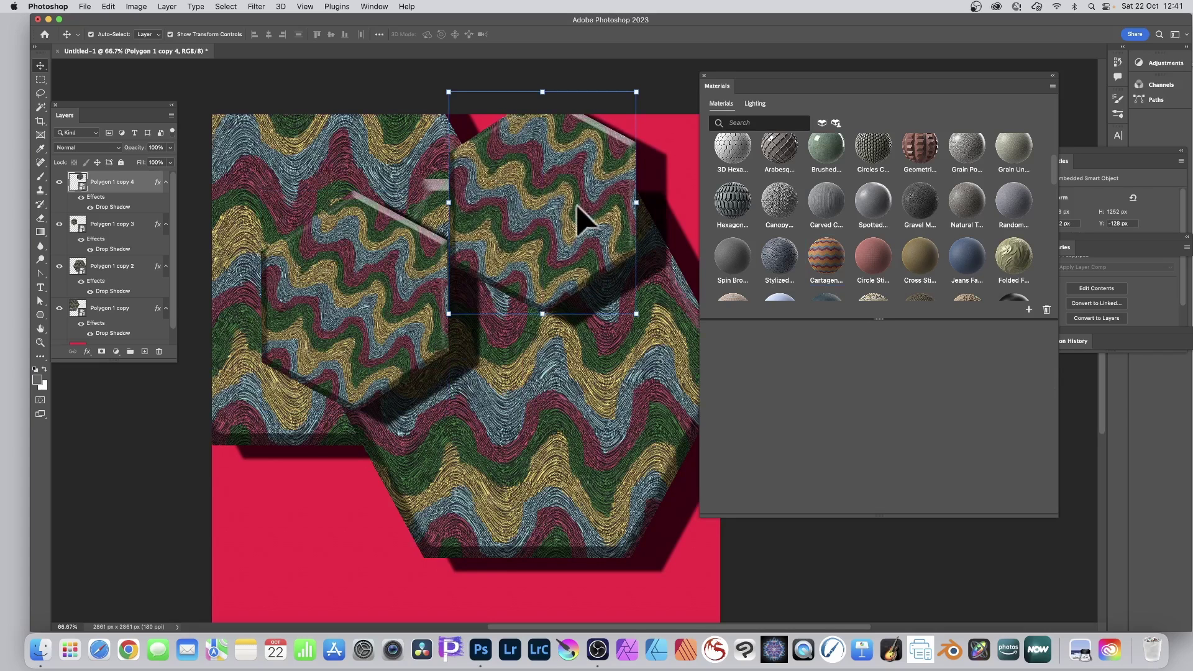
drag(588, 205, 631, 365)
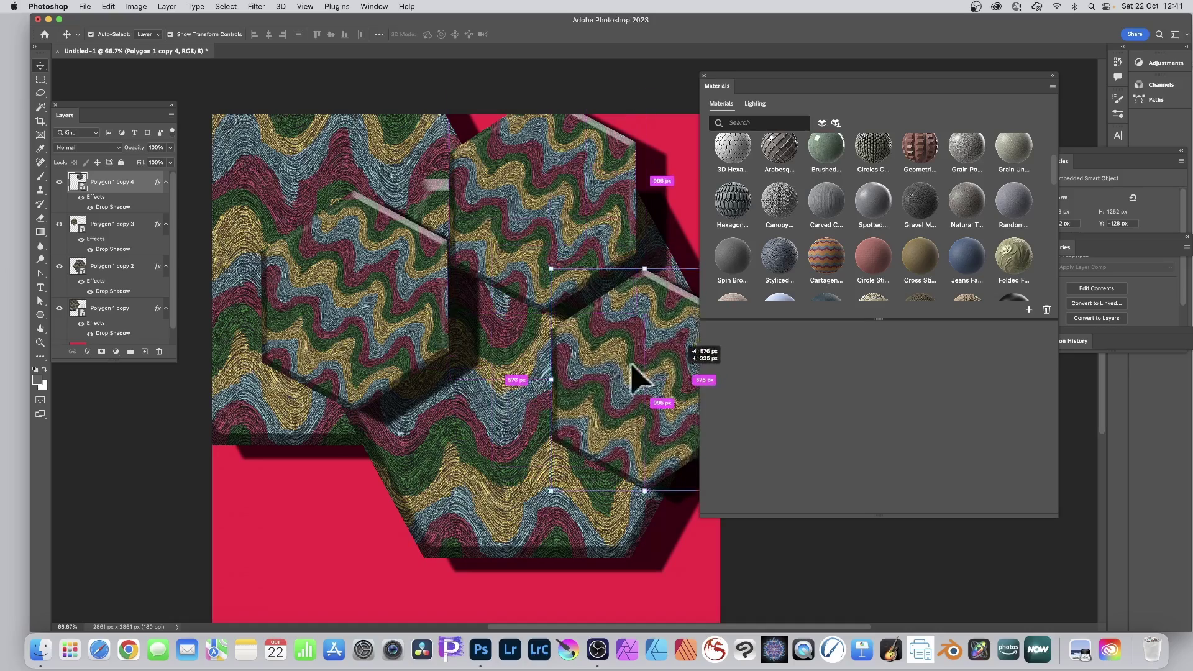
alt+drag(559, 382, 452, 308)
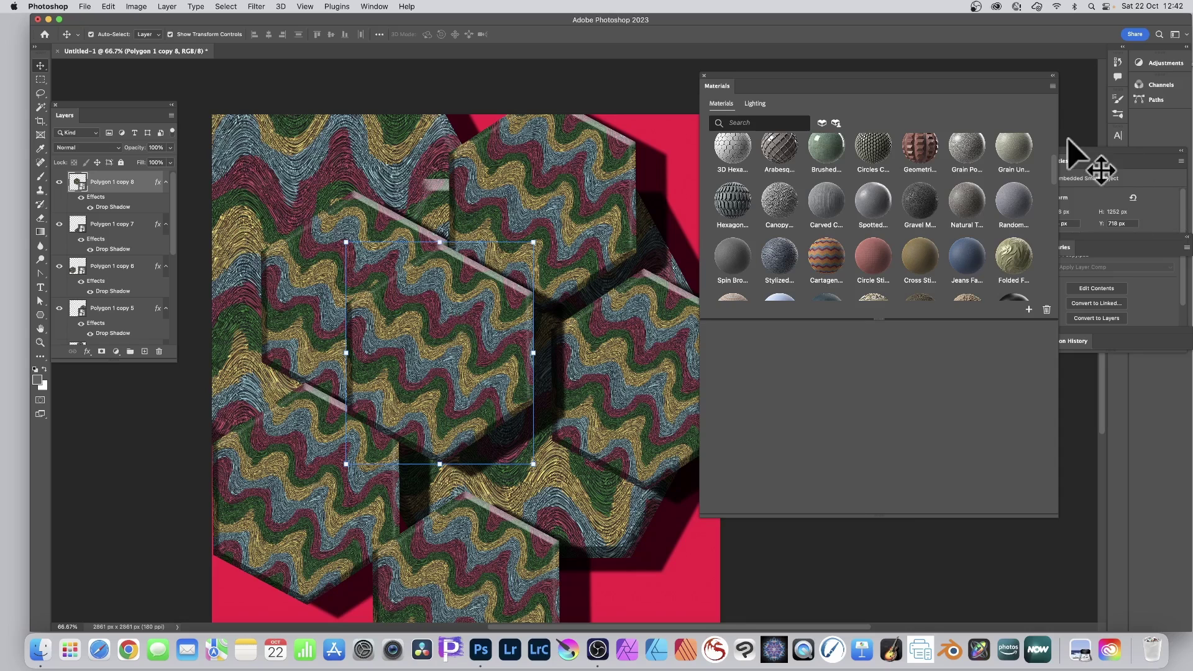
Step: Show the Libraries beside the artwork and shift the central small hexagon slightly up and to the left
click(381, 6)
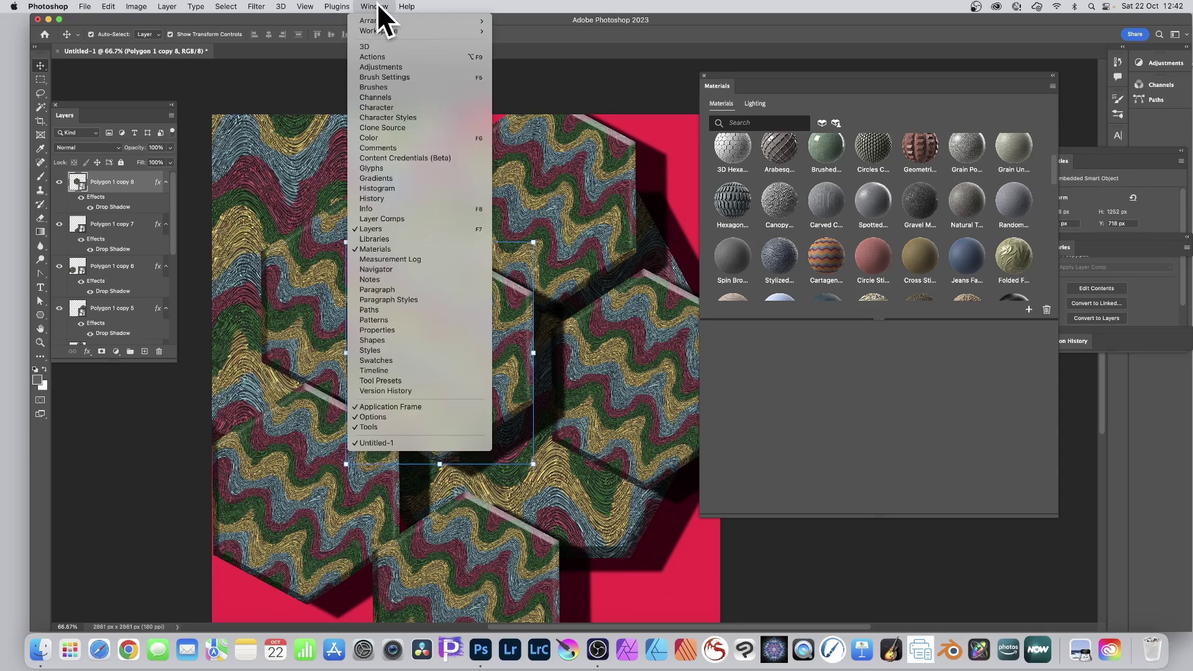
click(382, 239)
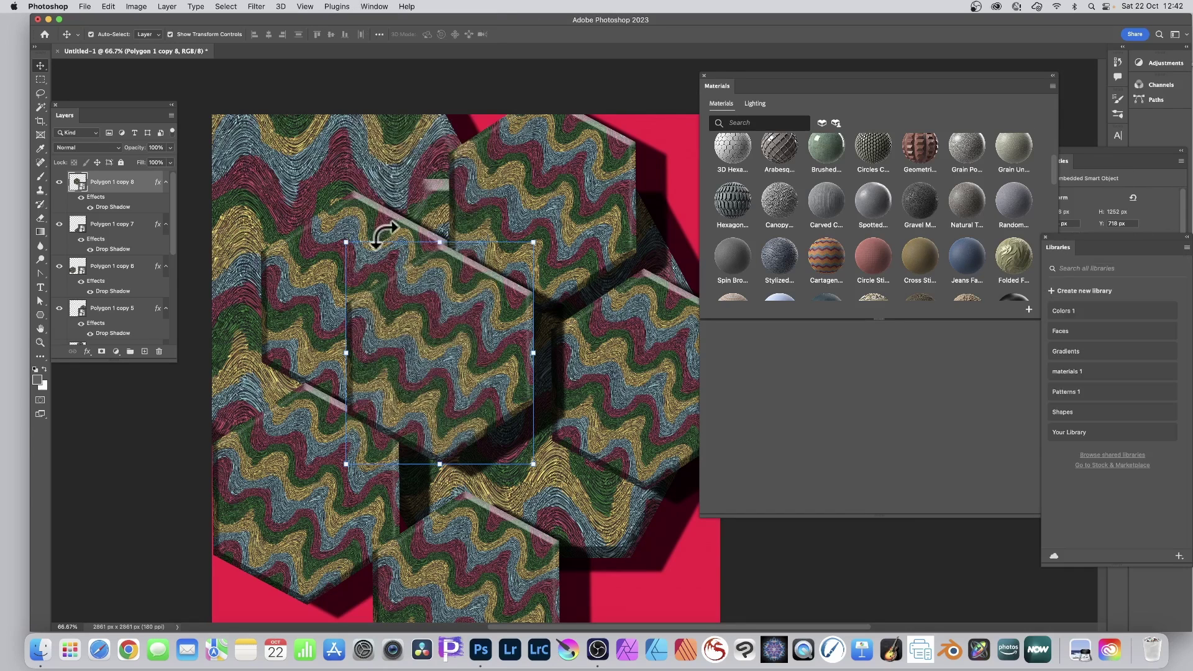
drag(1075, 238, 677, 78)
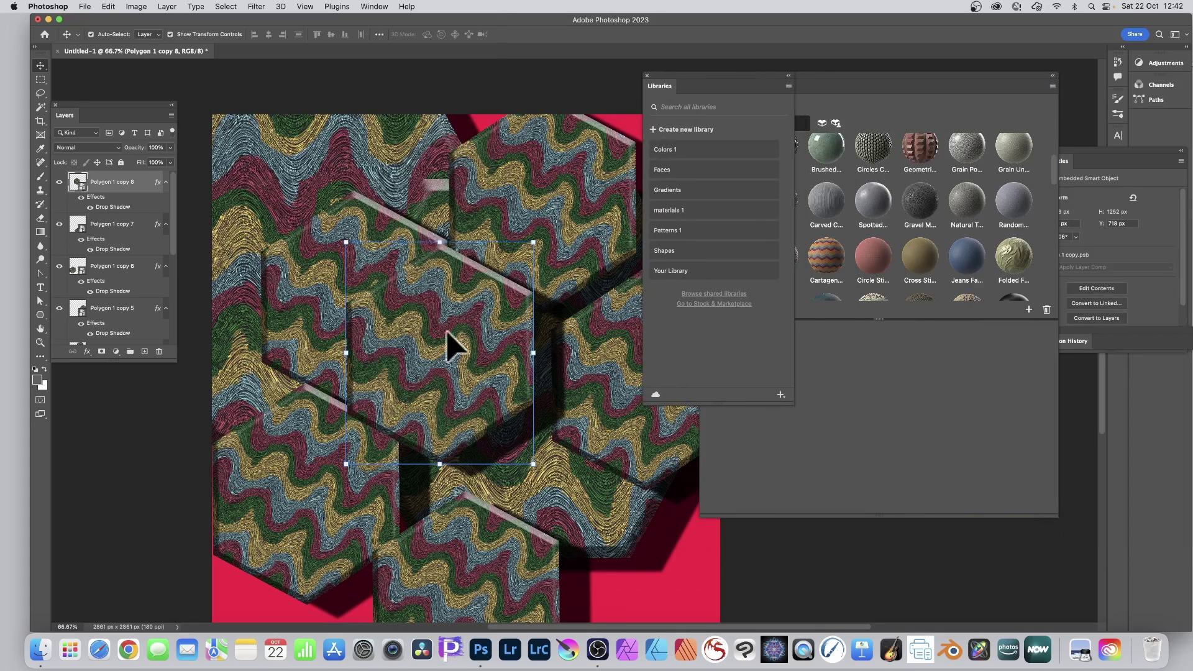
drag(457, 331, 431, 321)
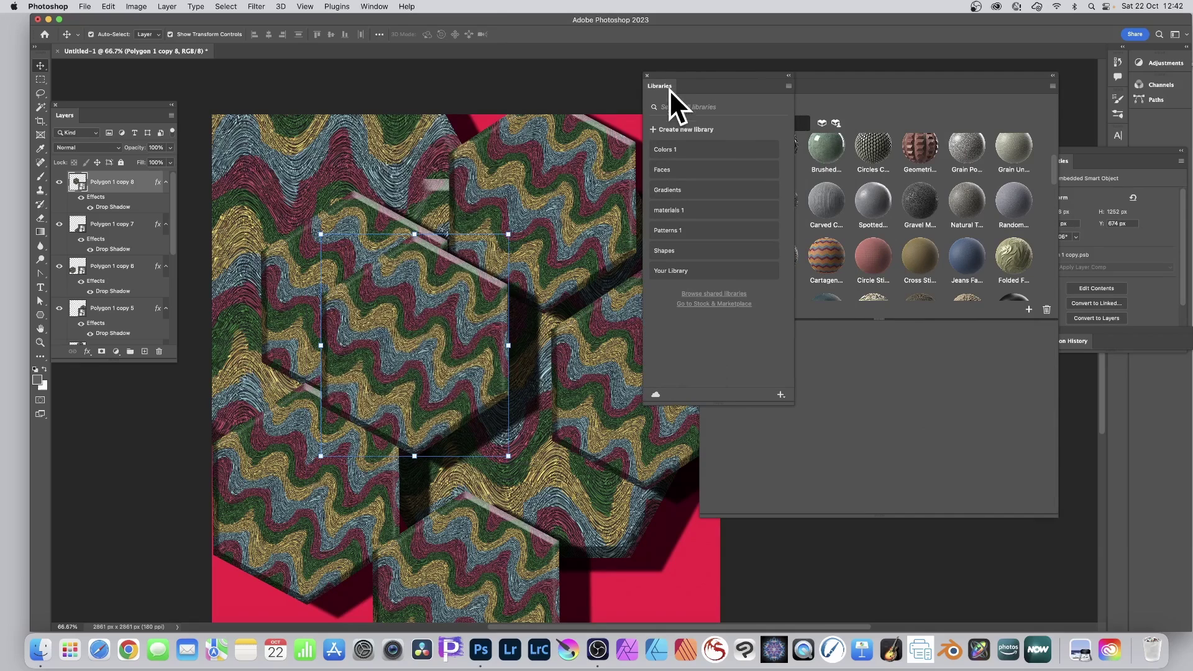
Step: Extract a pattern from the selected hexagon with scale 3.8 and rotation 49, and save it to the library
click(782, 395)
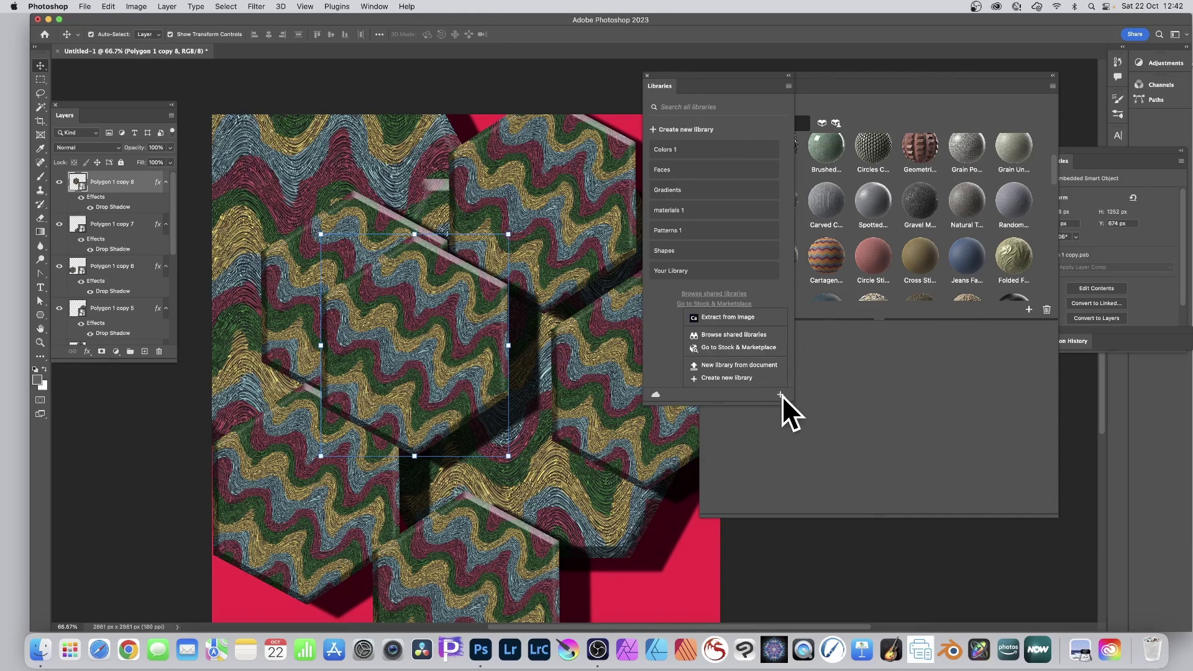
click(725, 315)
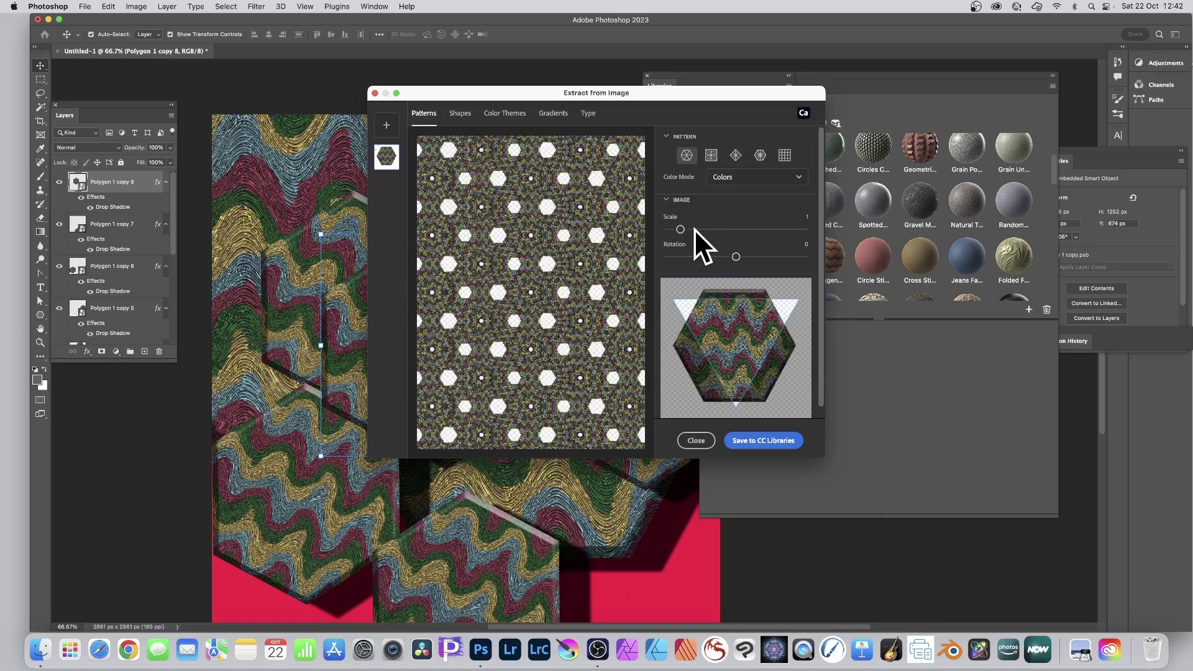
drag(695, 229, 719, 230)
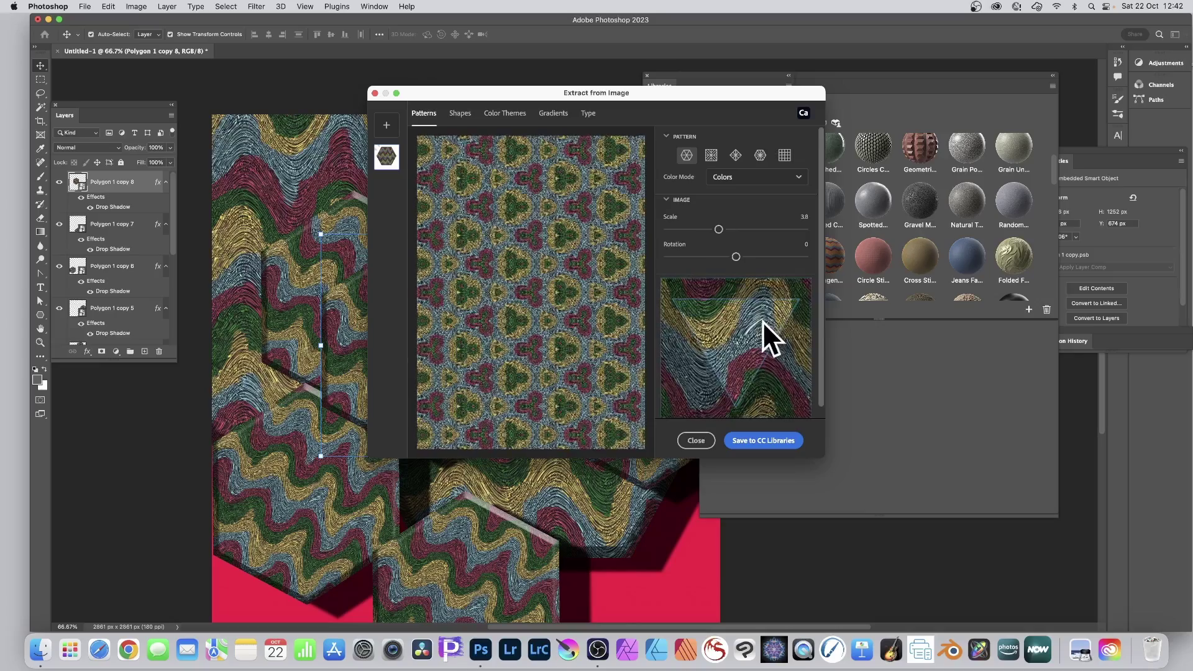
mouse_move(762, 320)
mouse_down()
mouse_move(773, 311)
mouse_move(722, 349)
mouse_move(732, 313)
mouse_move(785, 333)
mouse_move(760, 332)
mouse_up()
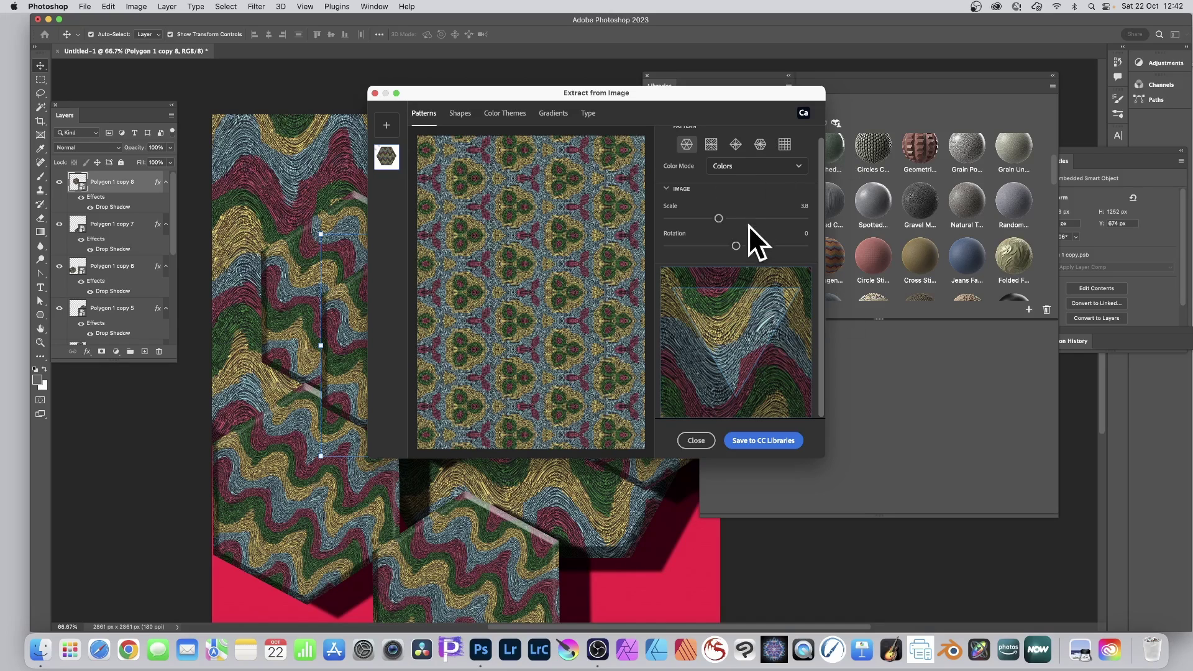
drag(736, 245, 755, 246)
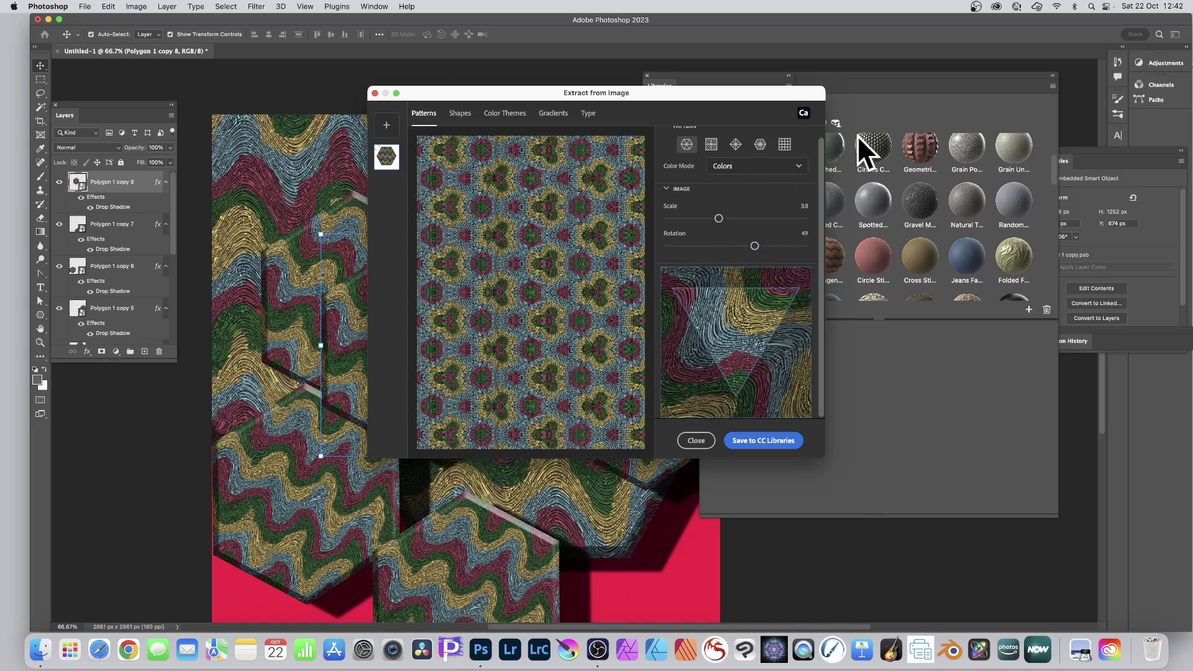
click(765, 441)
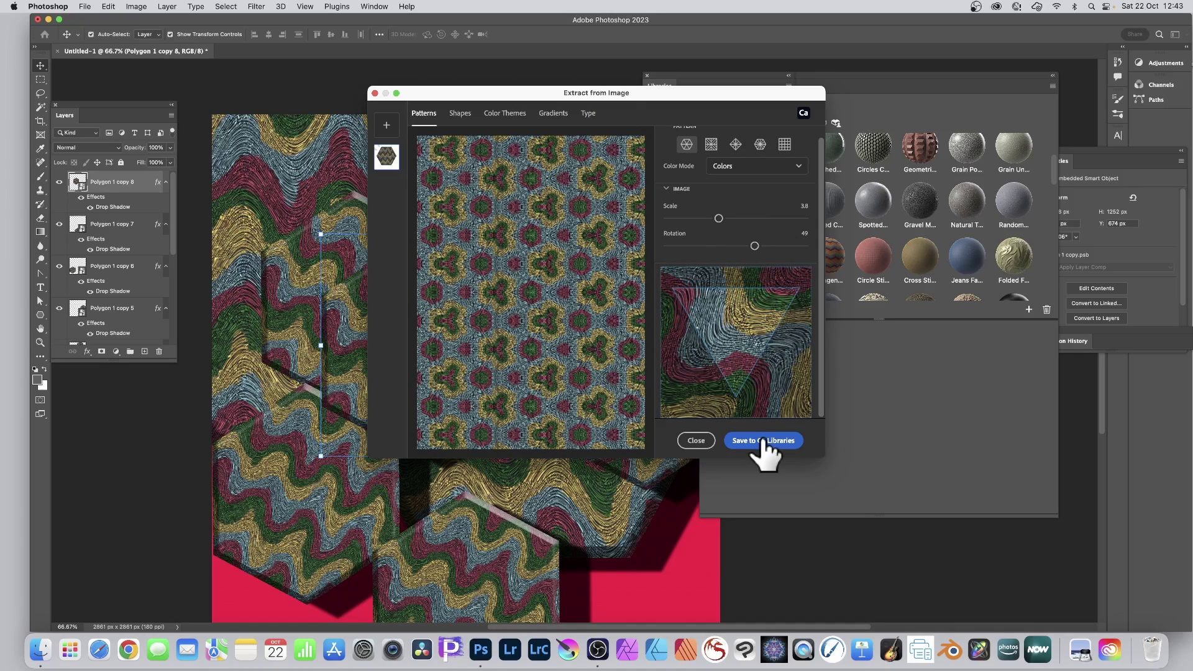
click(696, 442)
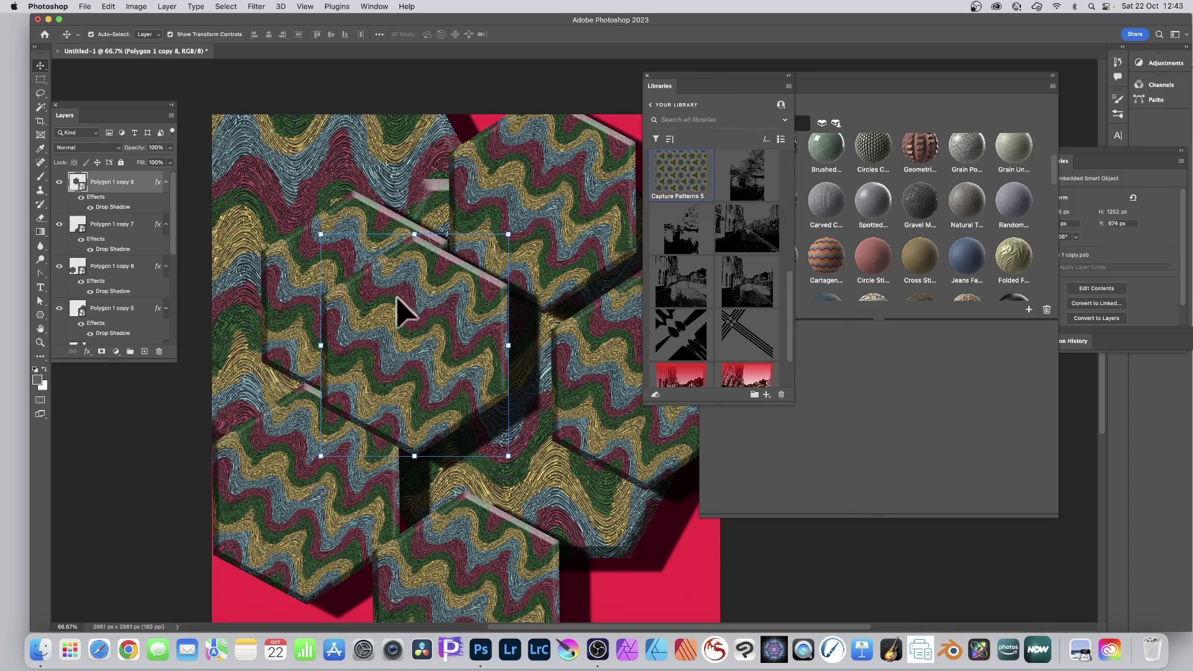
Step: Shift the central small hexagon up and to the right, and hide Bevel & Emboss and Wave in its smart object's contents
drag(427, 307, 514, 283)
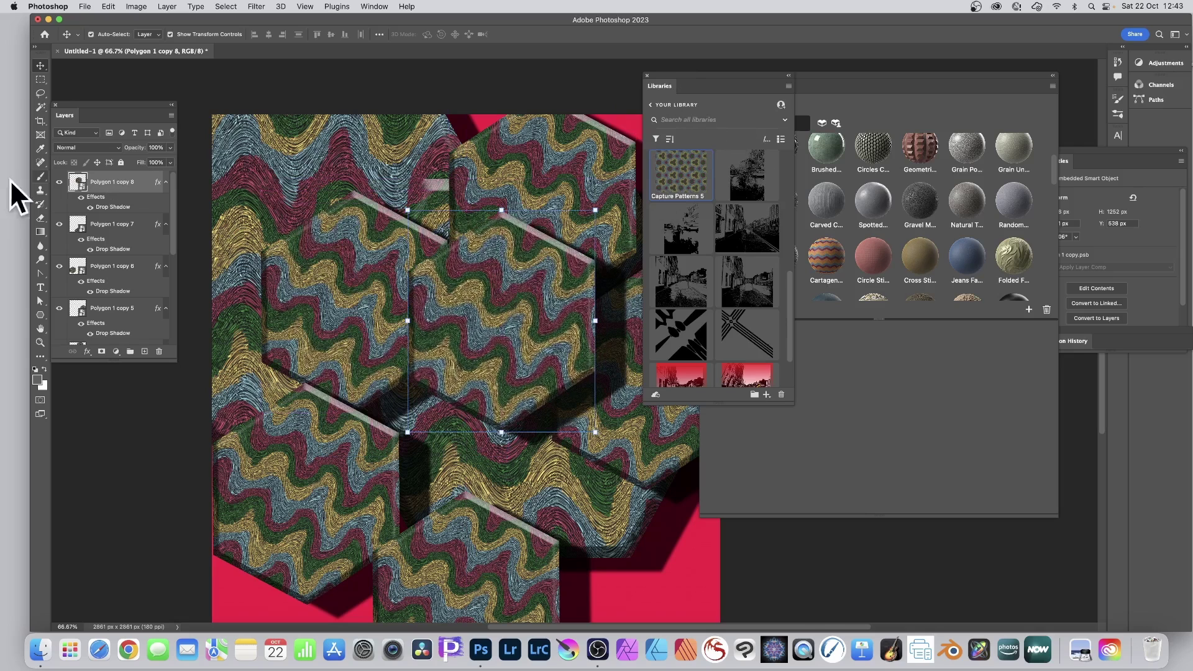
double_click(76, 186)
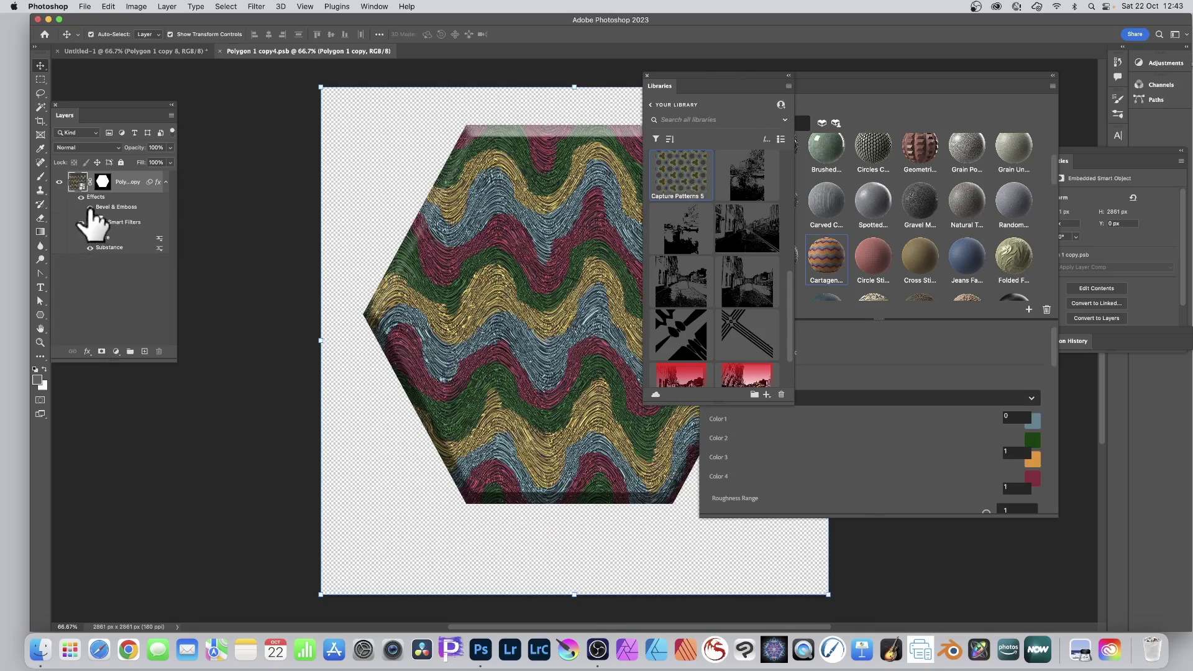
click(90, 207)
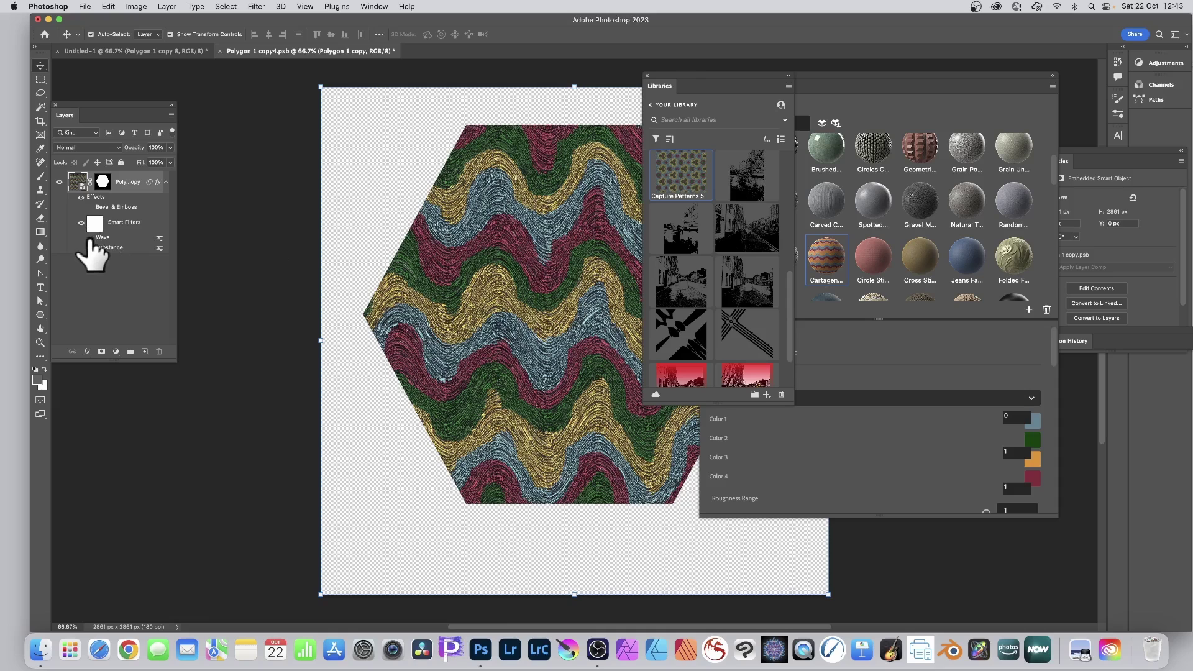
click(90, 238)
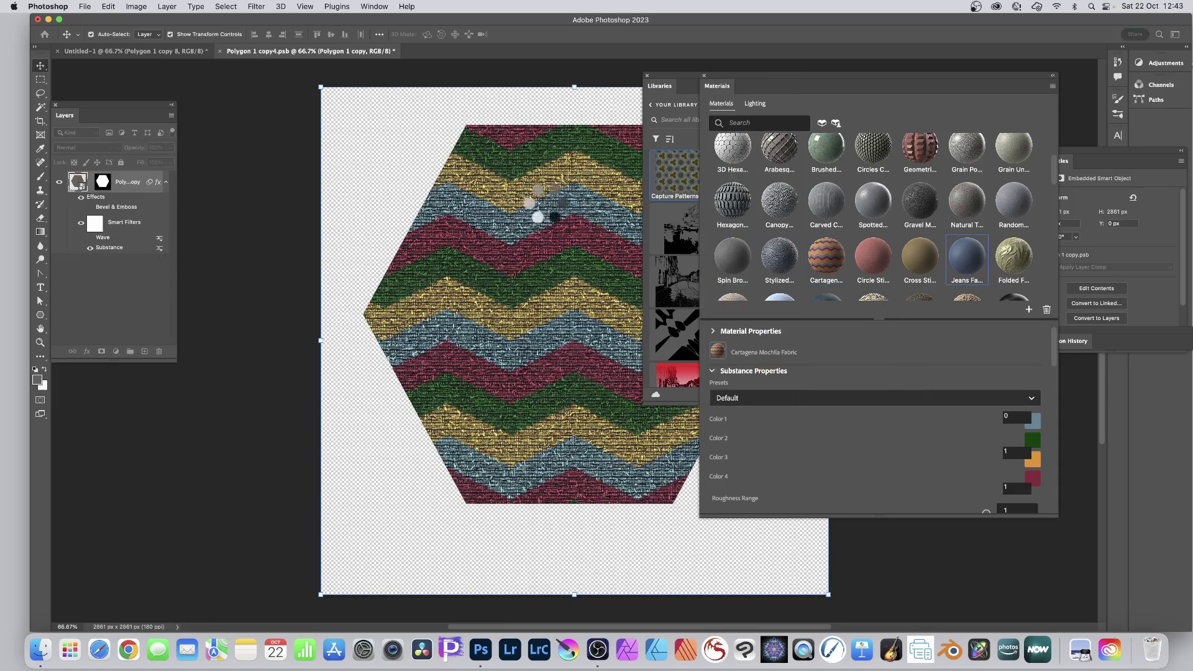
Step: Apply Folded Fabric to the hexagon and close the smart object's contents with the changes saved
click(1027, 274)
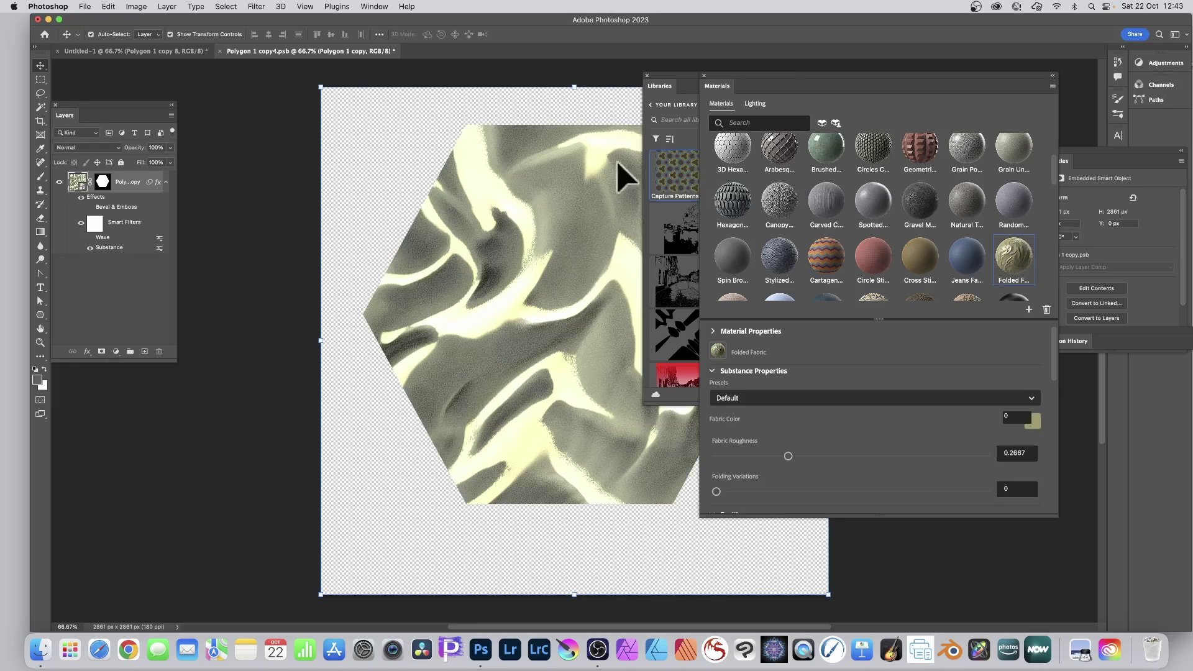
click(220, 50)
click(624, 226)
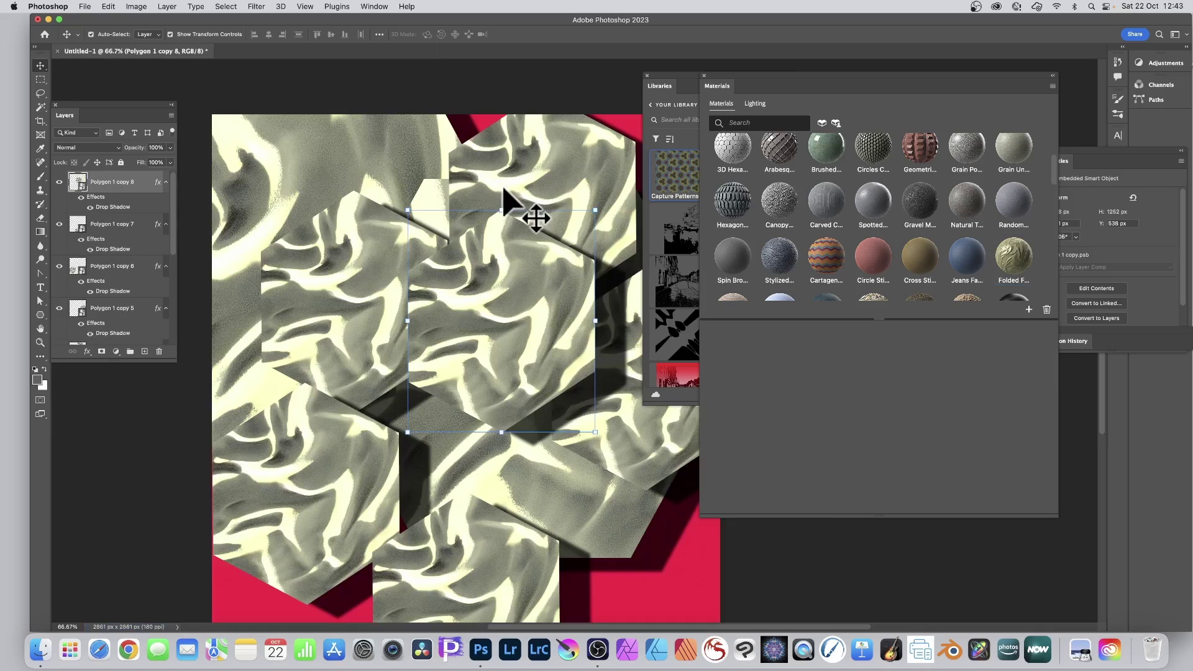
Step: Apply a Wave distortion with a minimum wavelength of 109 to the topmost small hexagon and place it near the canvas's upper left
drag(555, 262, 432, 225)
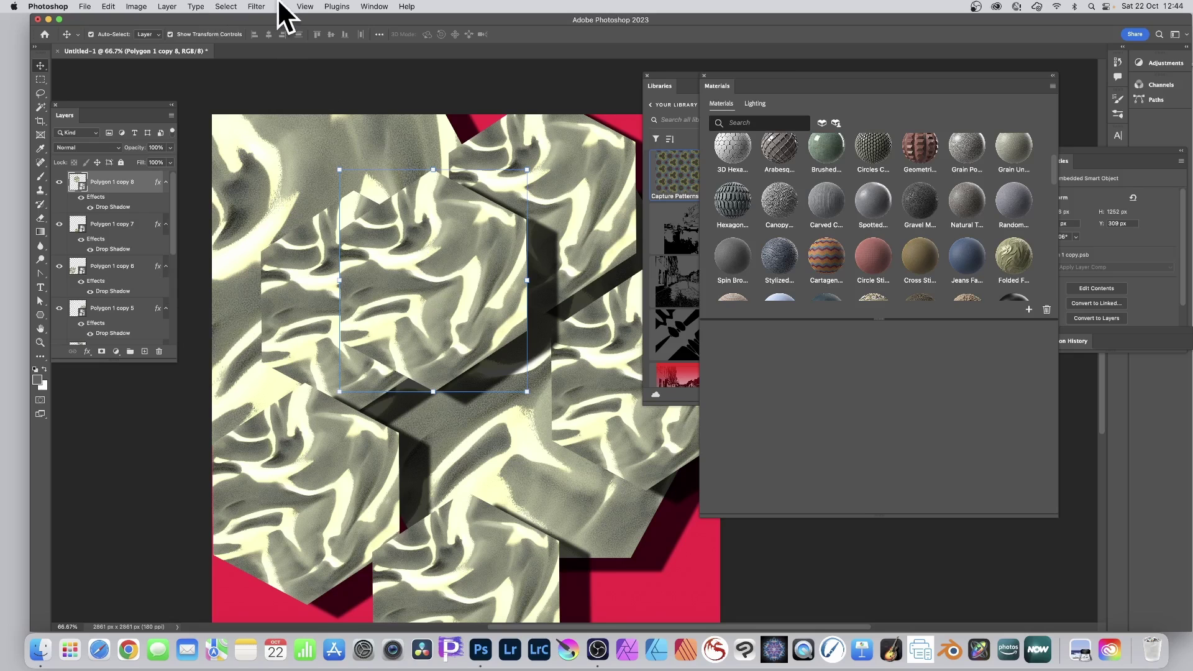
click(256, 6)
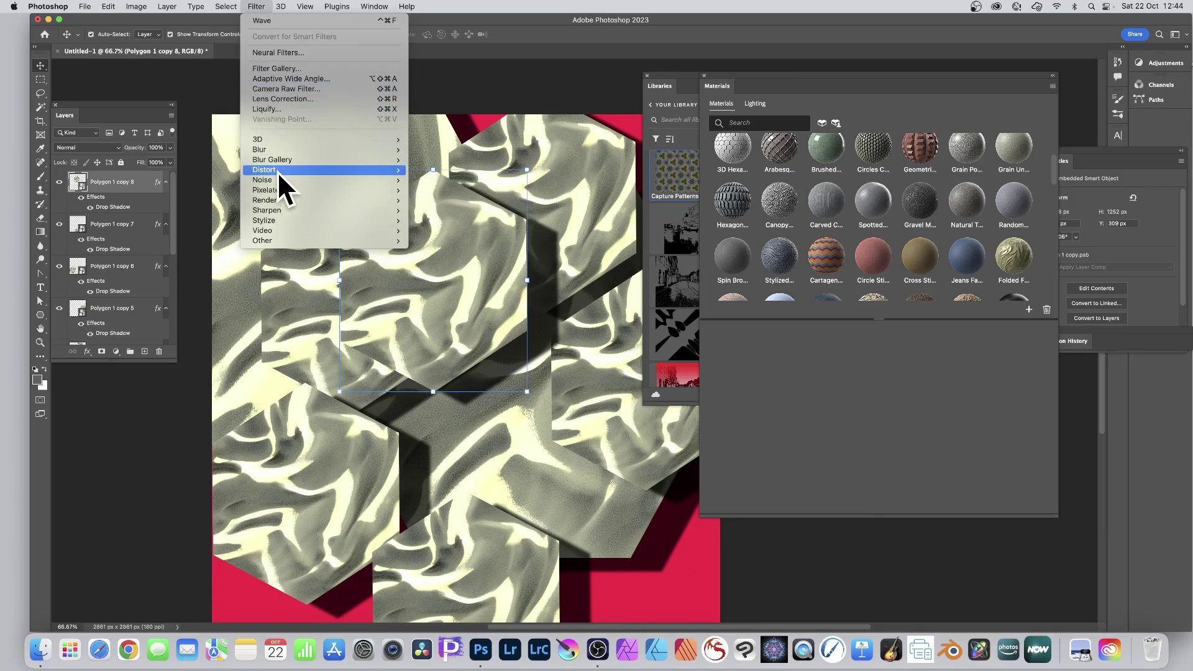
mouse_move(277, 171)
click(454, 240)
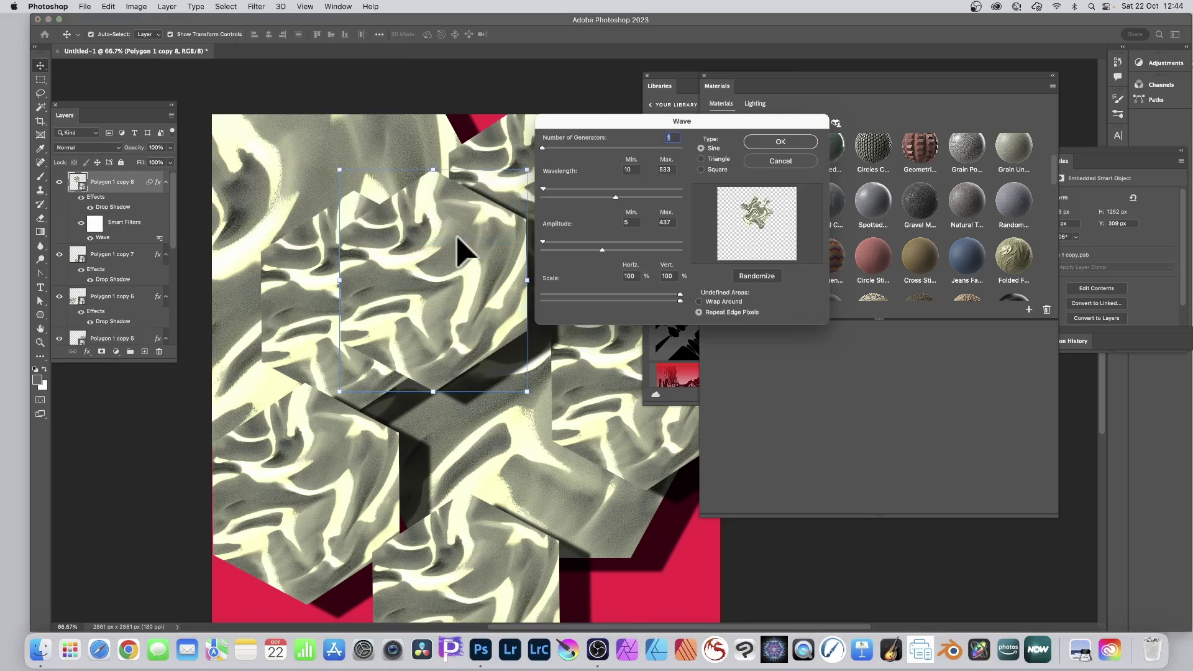
drag(543, 188, 560, 189)
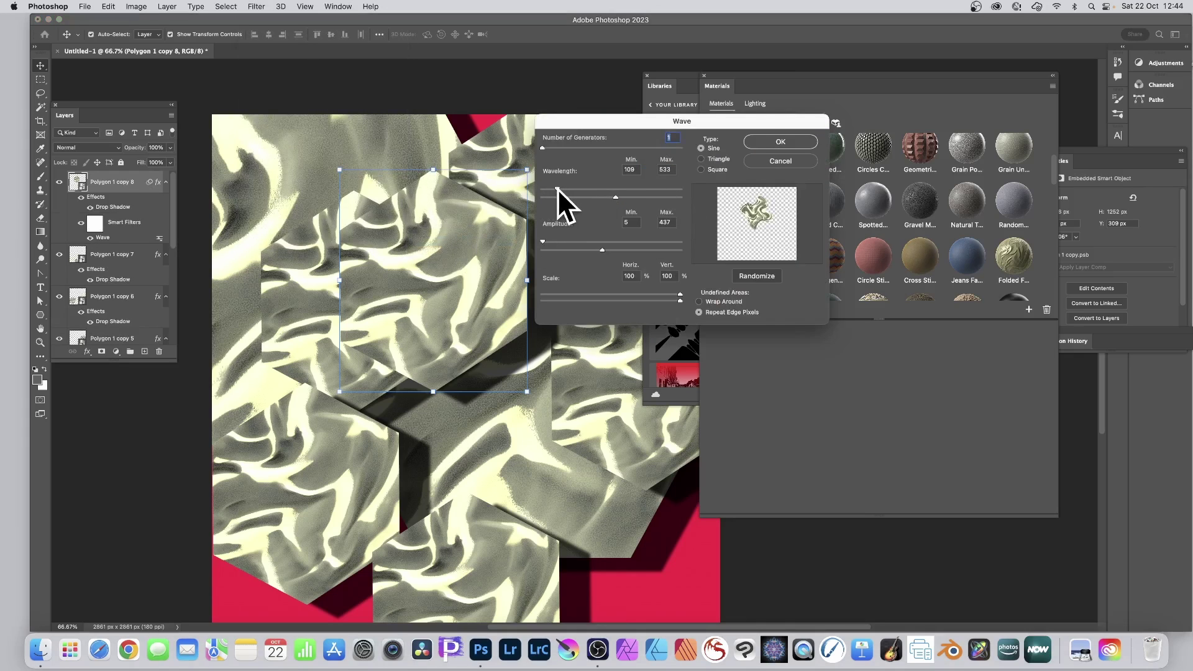
click(782, 138)
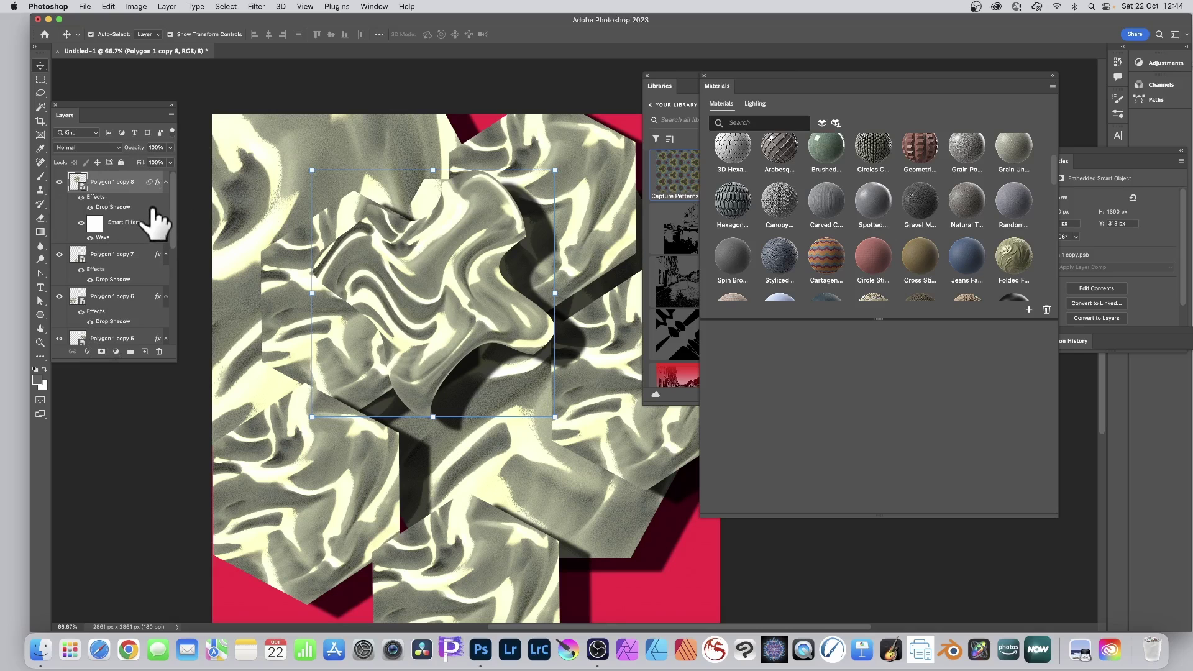
drag(489, 298, 371, 239)
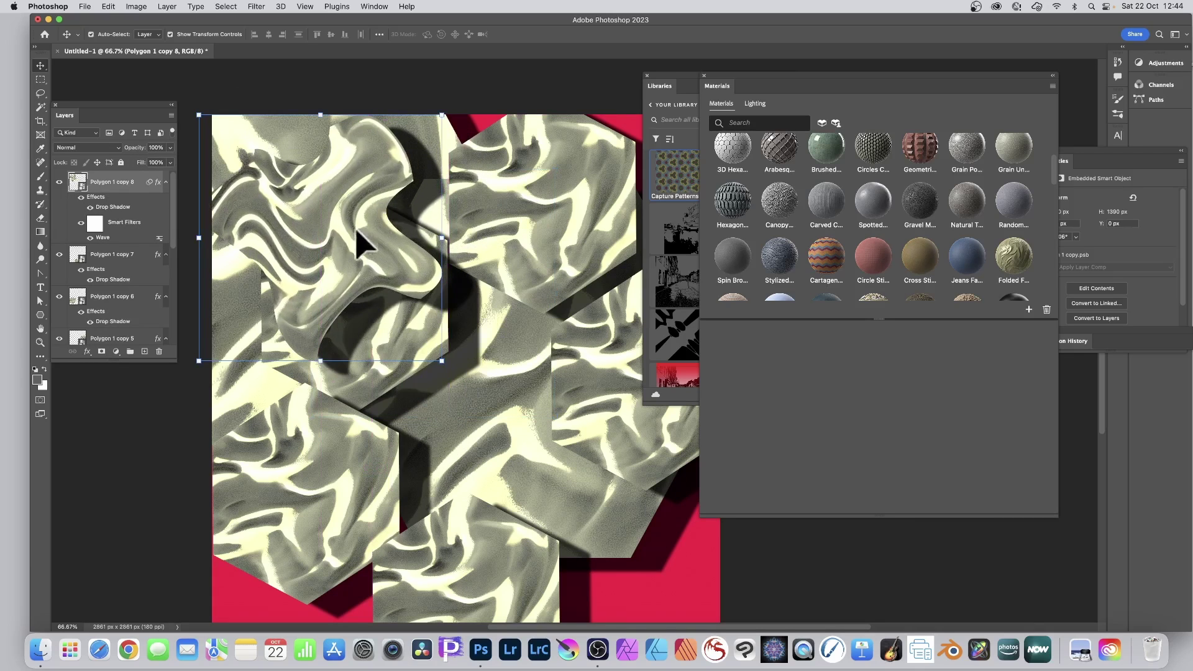
key(super+z)
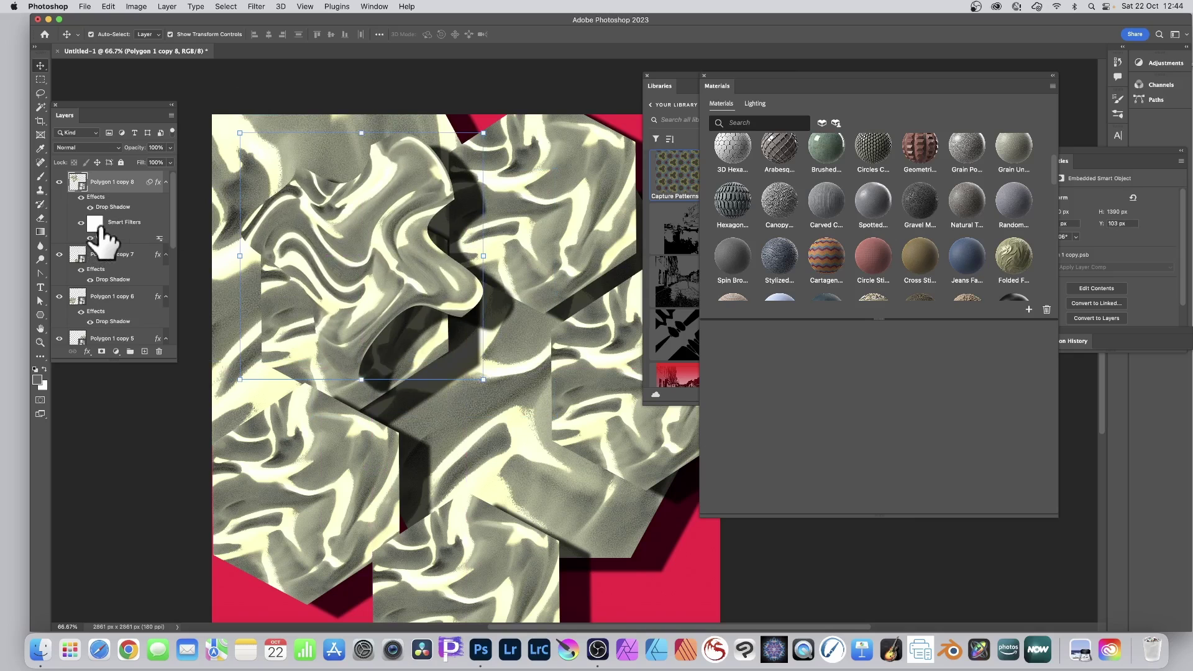
Step: Open the wave-distorted hexagon's smart object contents and apply Hexagonal Ceramic Tiles
double_click(78, 182)
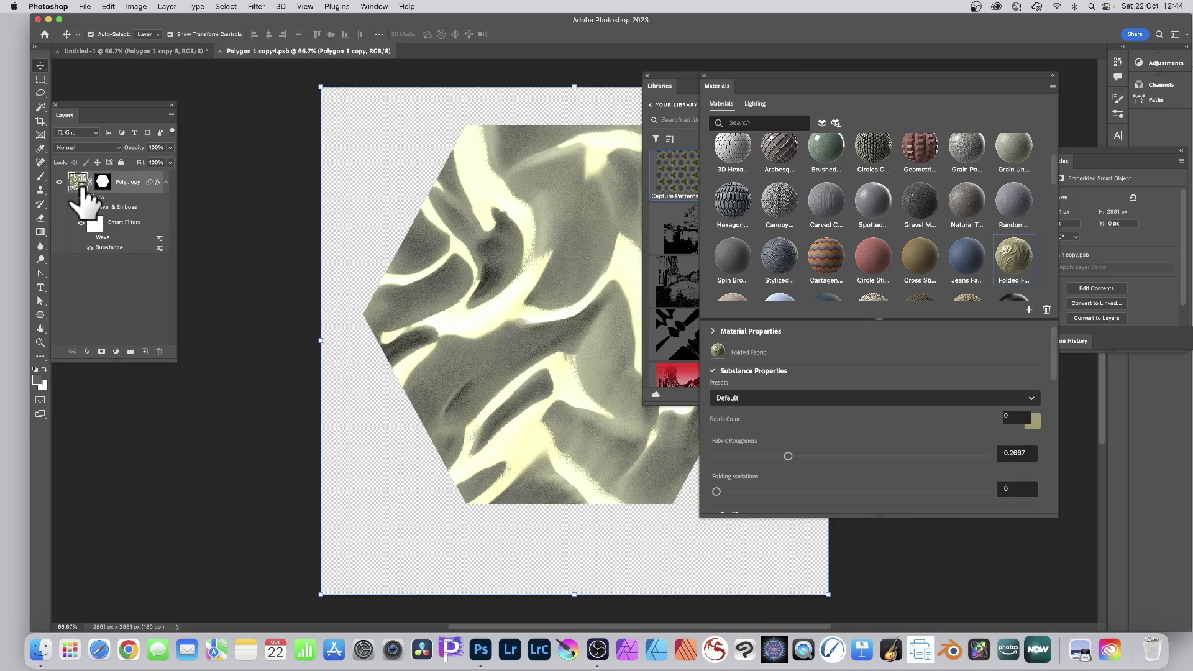
double_click(79, 183)
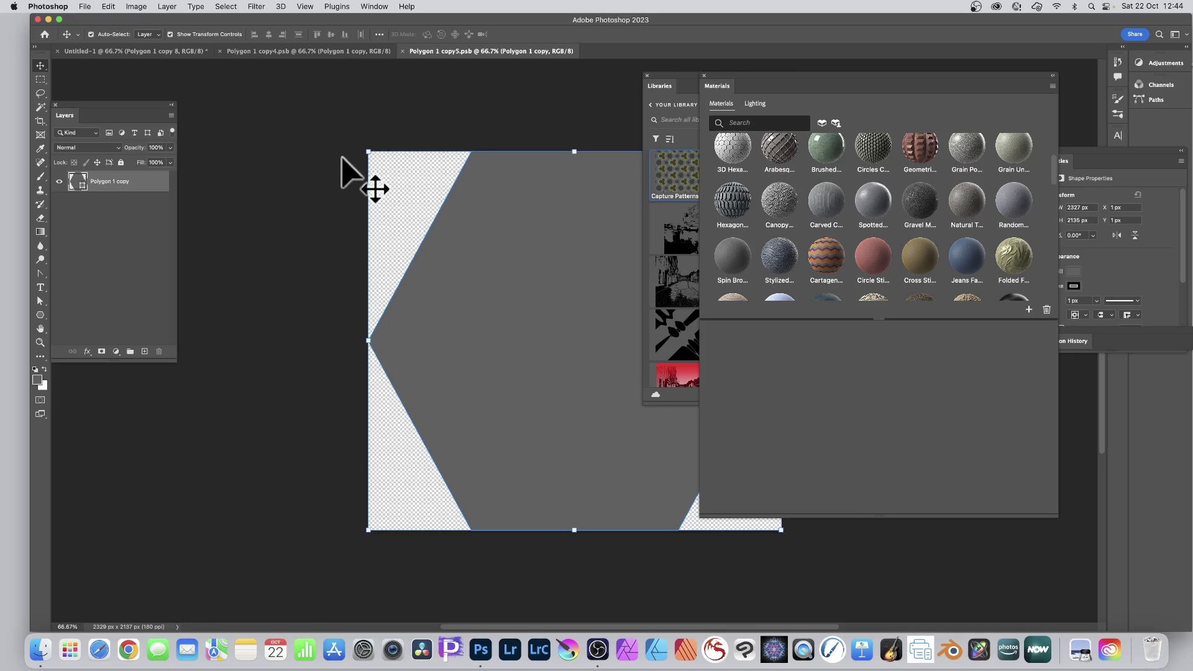
click(402, 51)
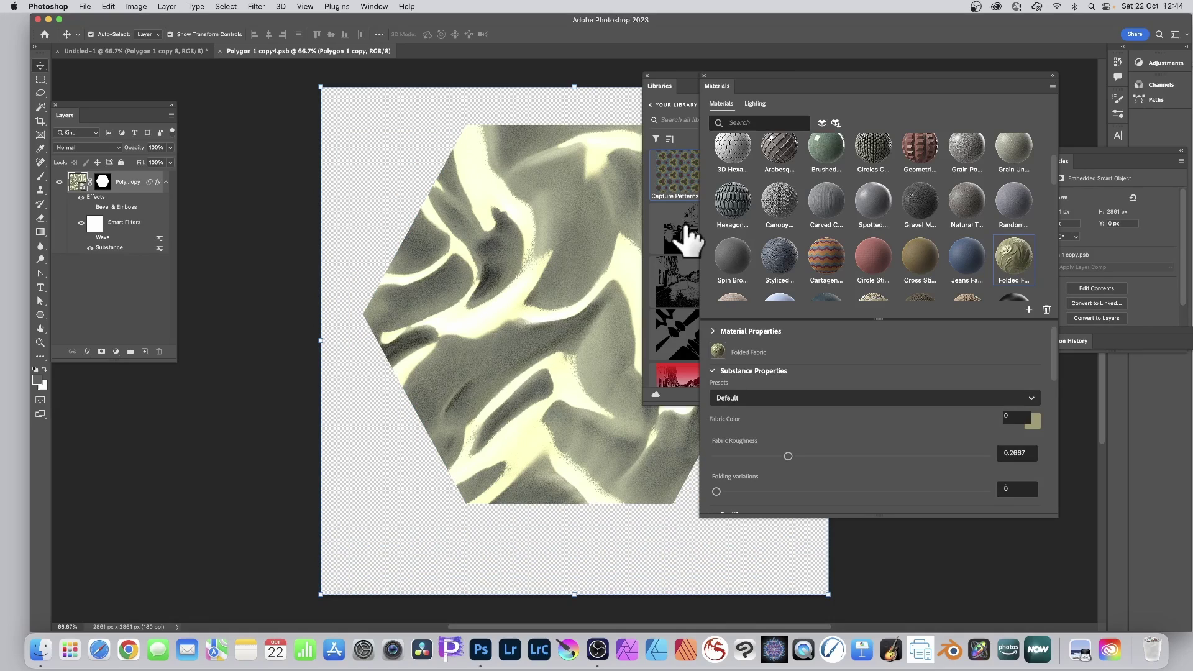
click(733, 204)
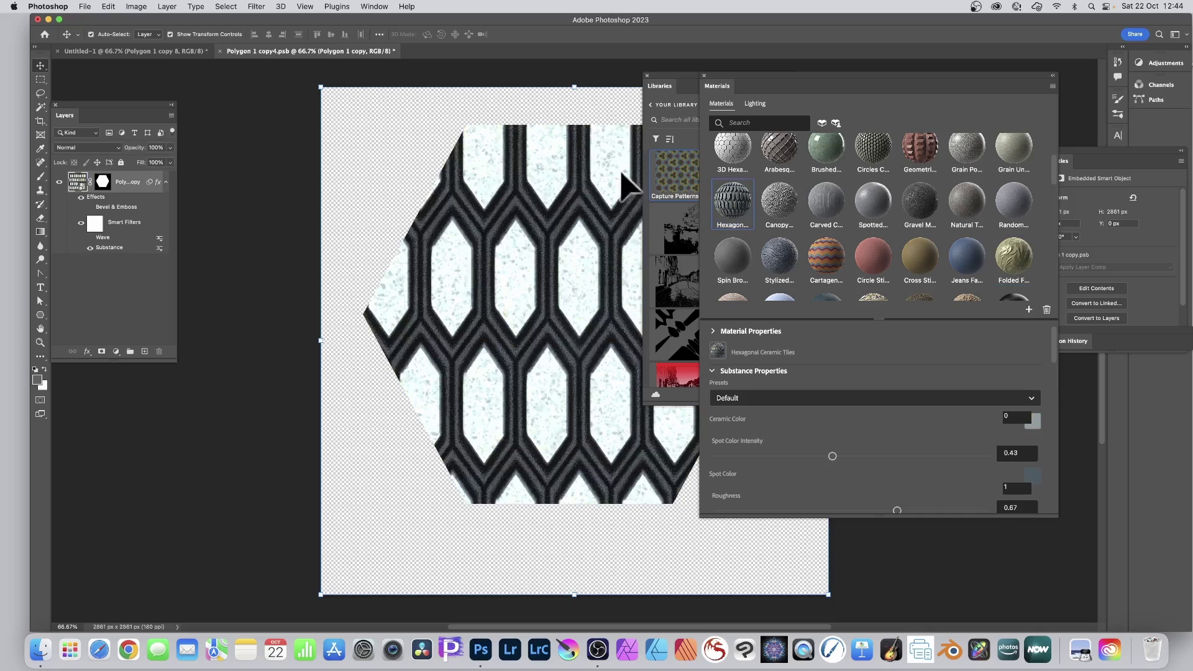
Step: Apply a Twirl filter with an angle of 442 to the tiled hexagon and close its contents with the changes saved
click(258, 8)
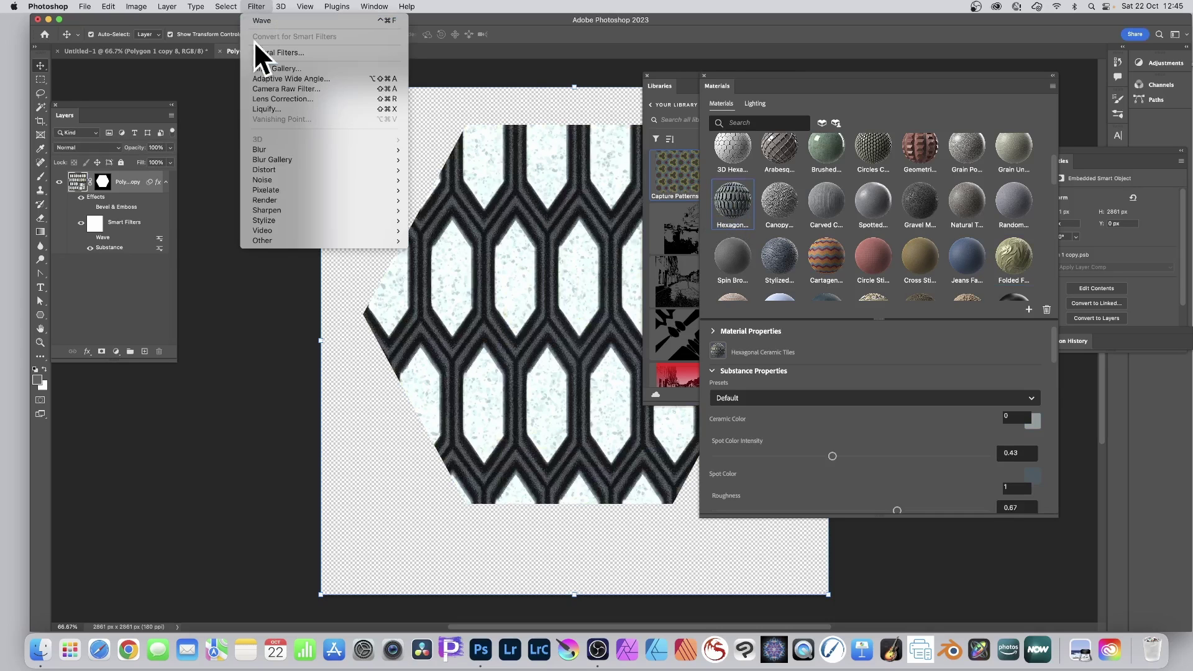
mouse_move(263, 168)
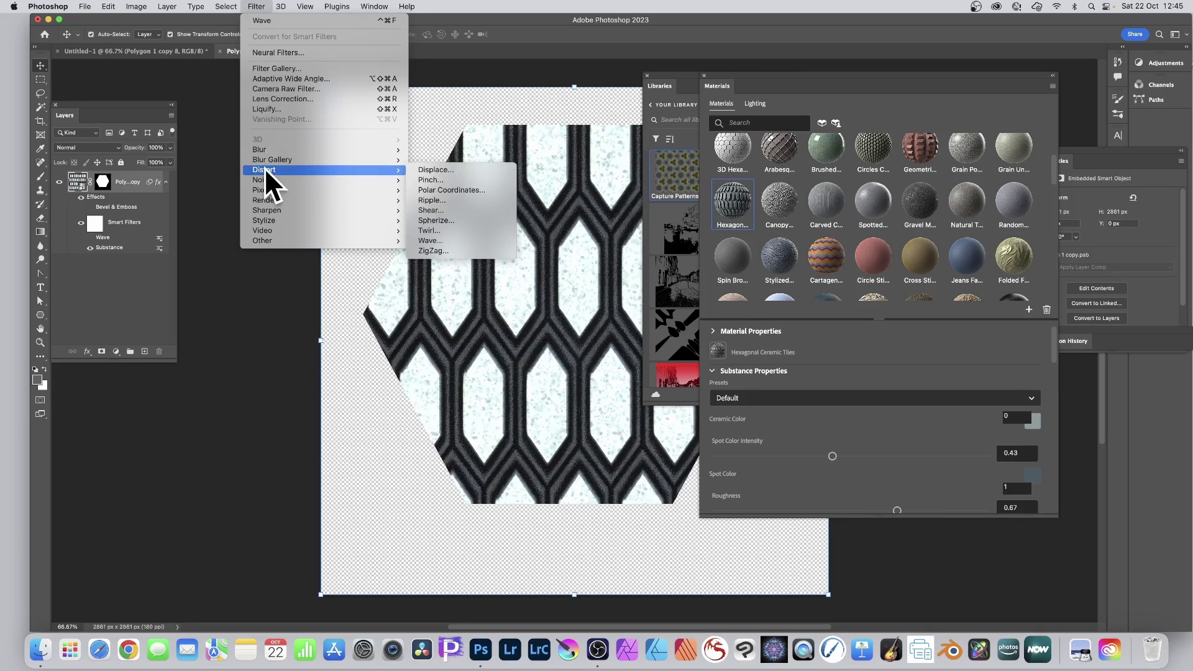
click(453, 230)
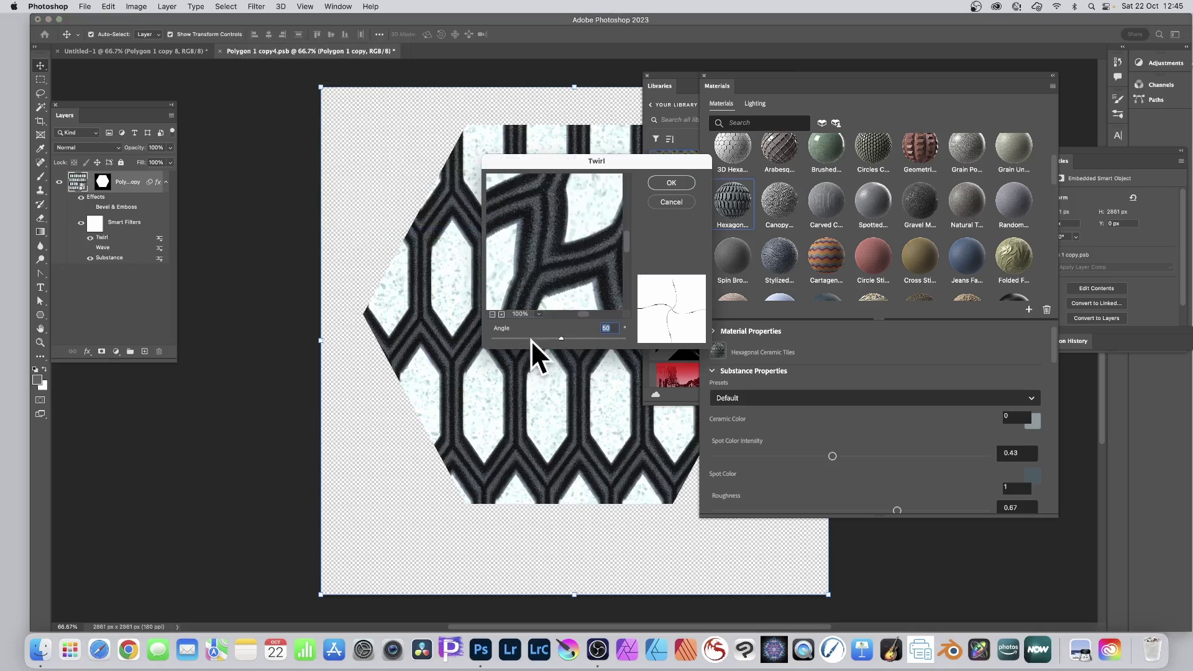
drag(580, 339, 587, 338)
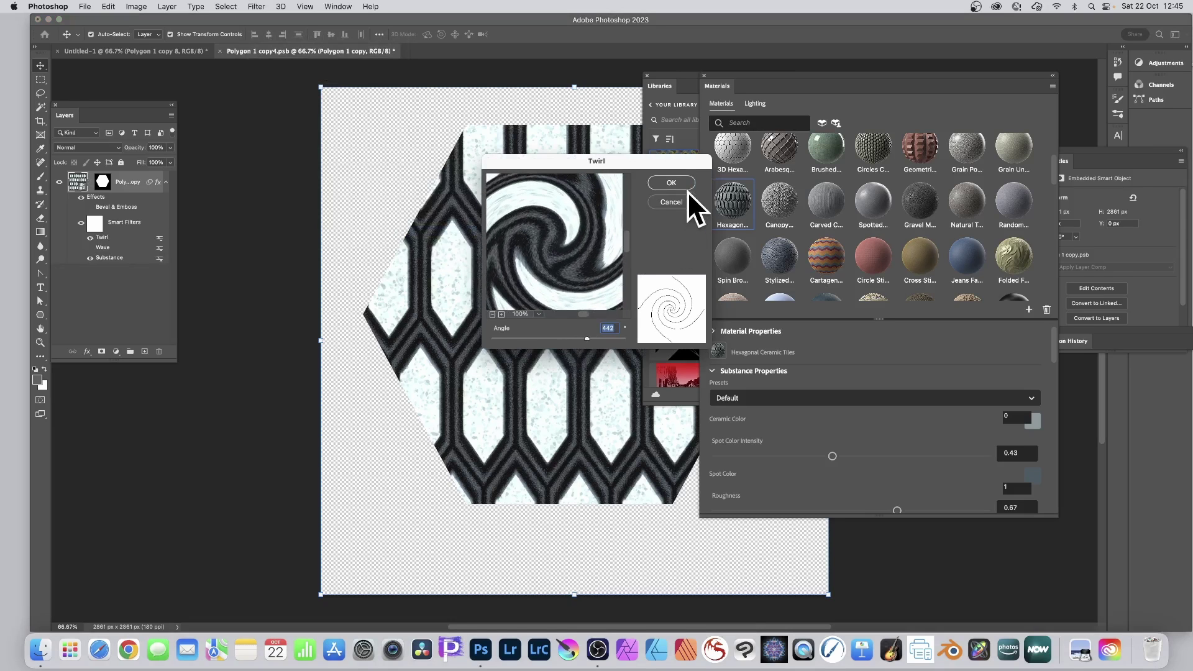
click(681, 182)
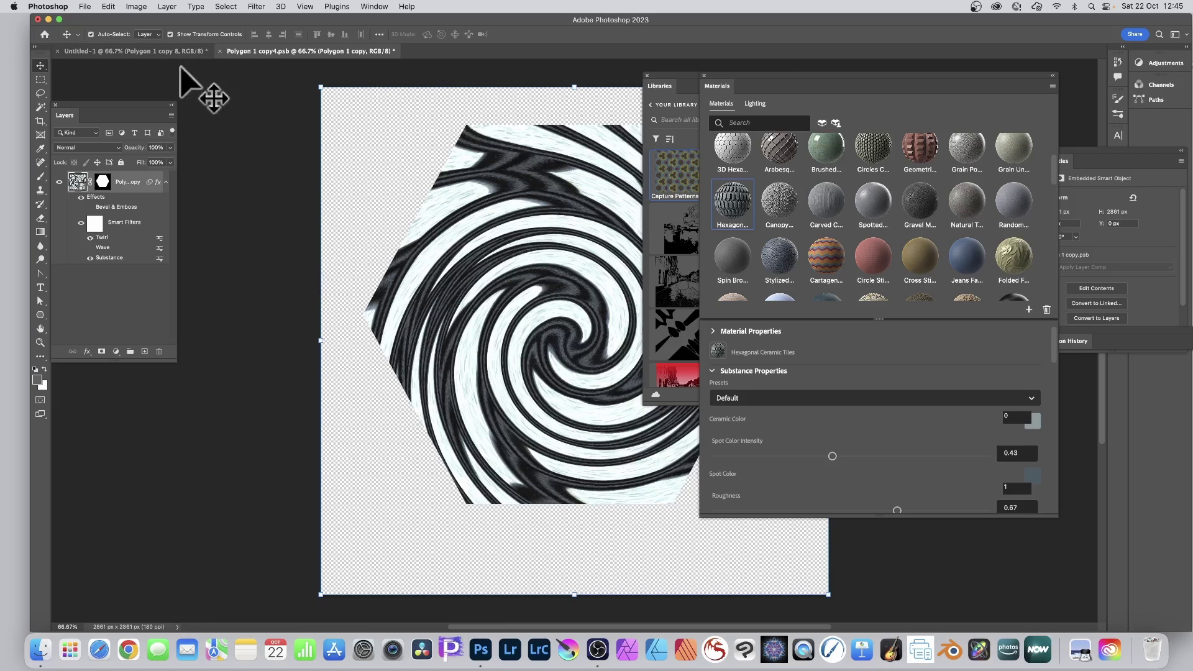
click(220, 51)
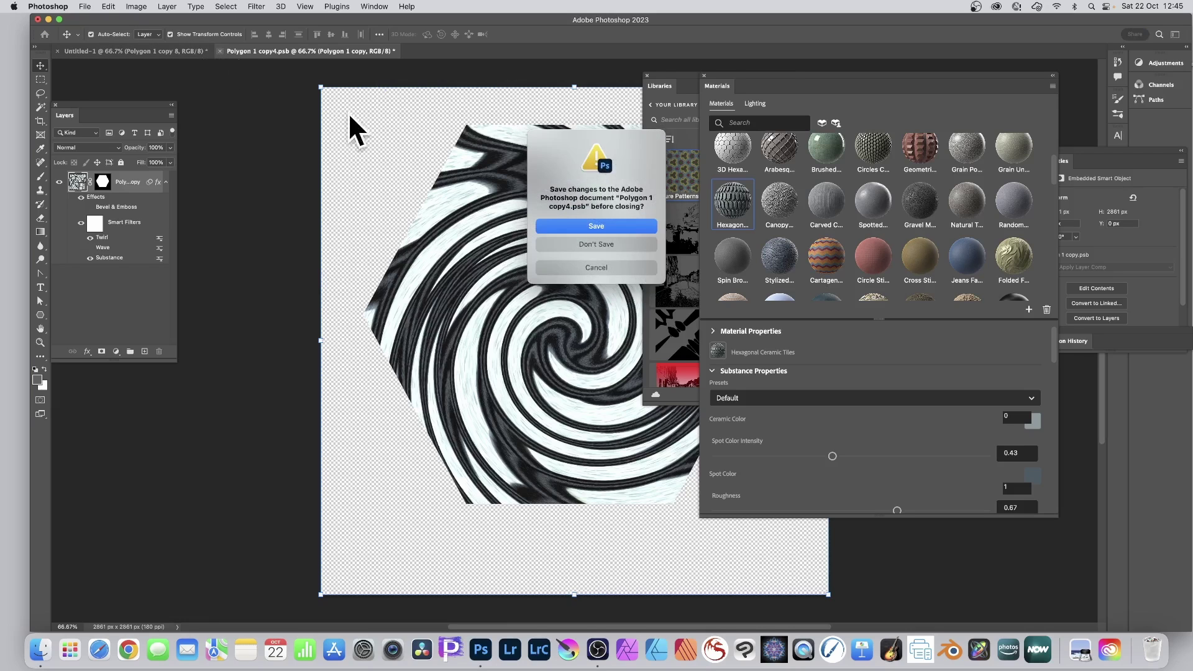
click(585, 225)
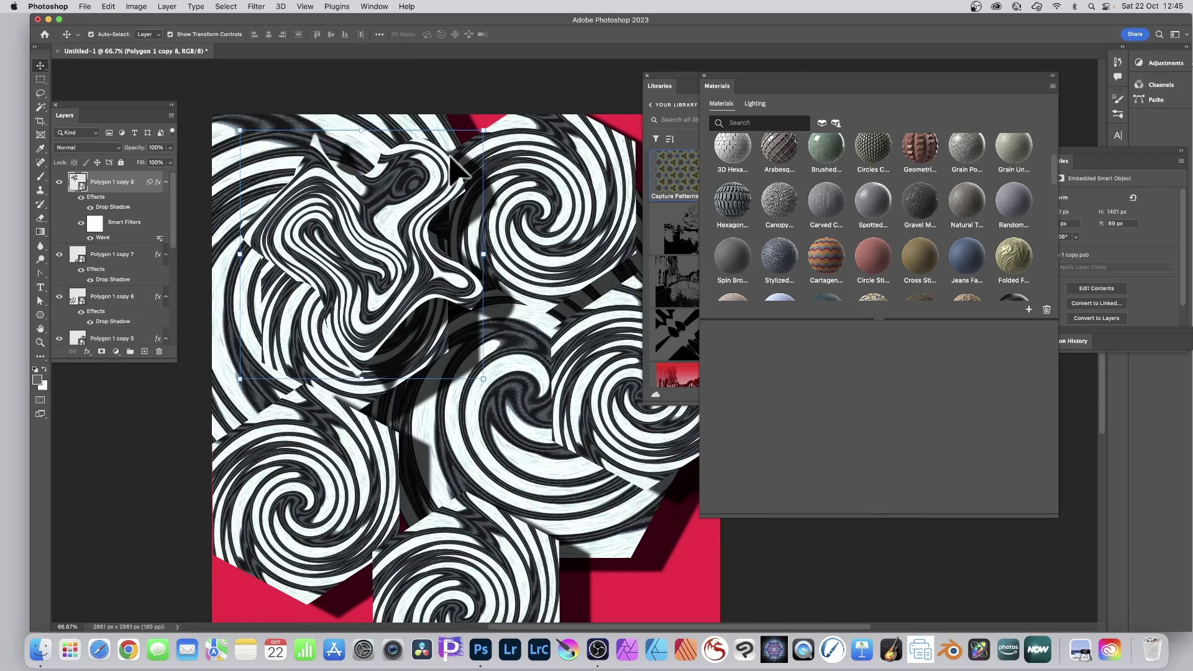
scroll(910, 188, down, 5)
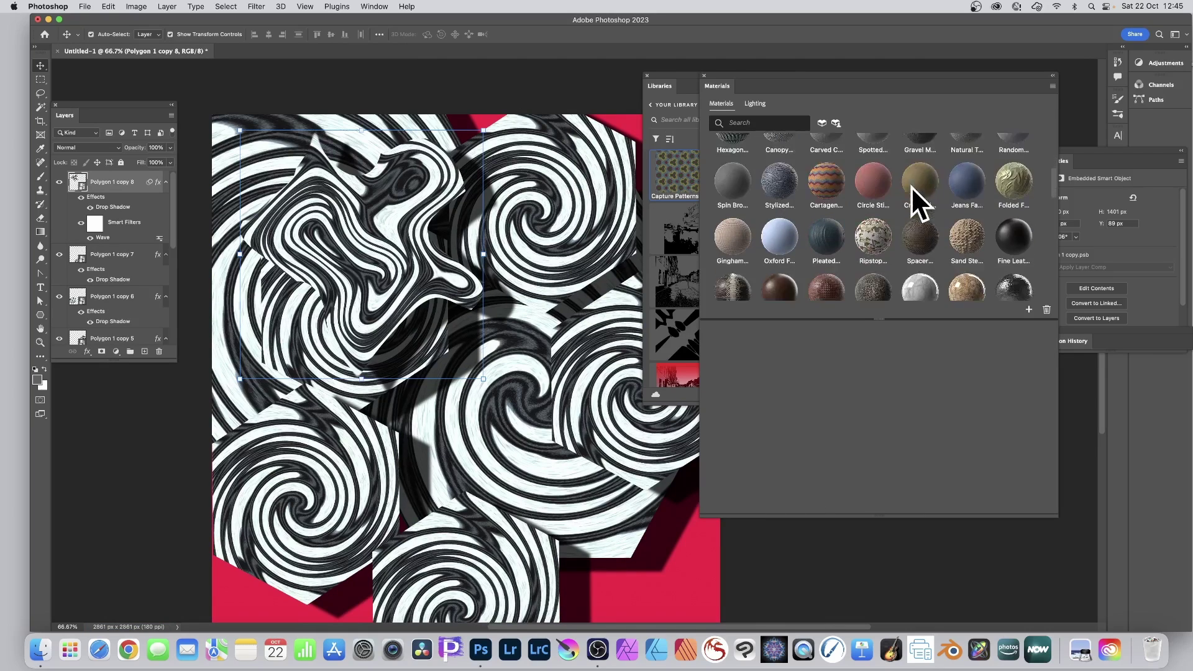